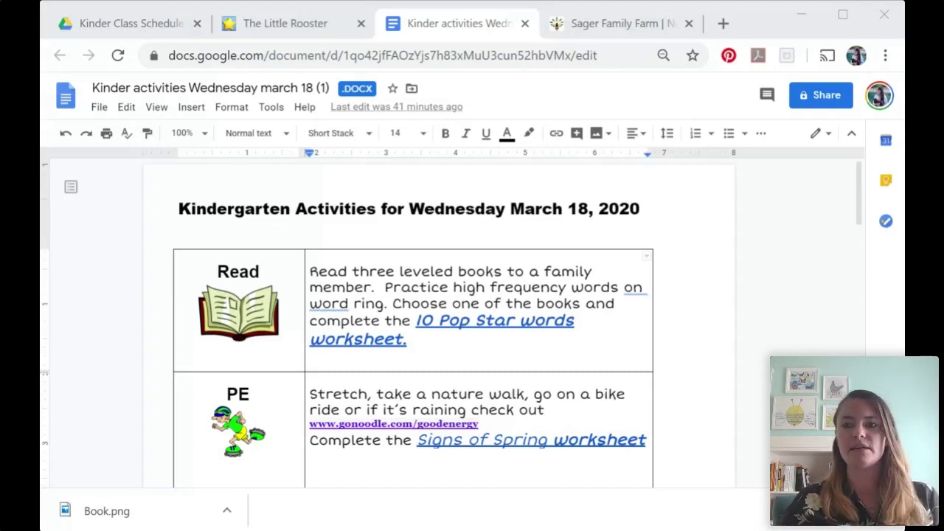
# - Switch to the Sager Family Farm website tab beside the Kinder activities document
pyautogui.click(650, 25)
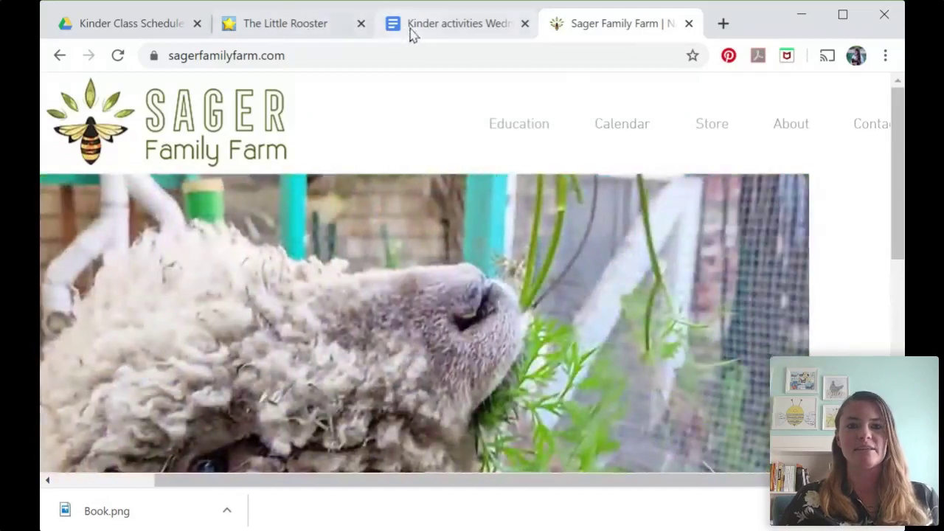
# - Bring up the empty Kinder Class Schedules folder in Google Drive in its own tab
pyautogui.click(412, 35)
pyautogui.click(127, 35)
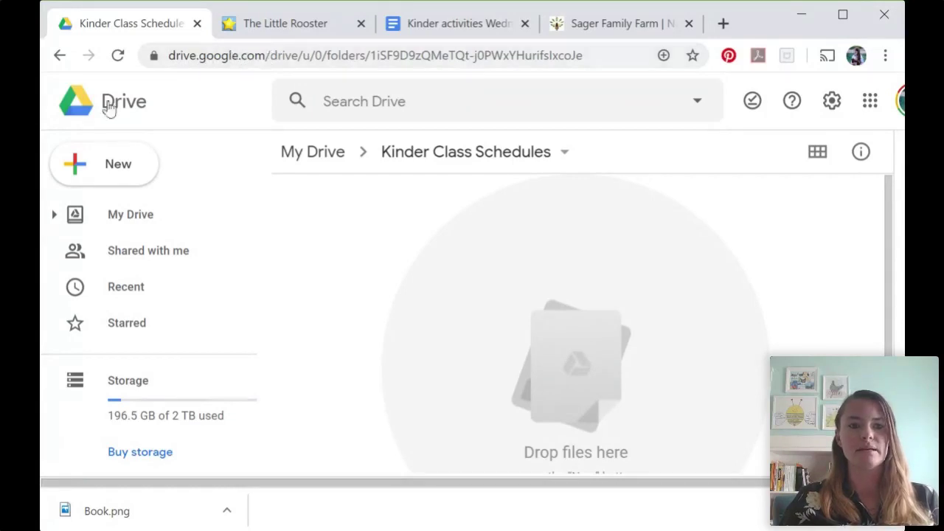
pyautogui.click(42, 133)
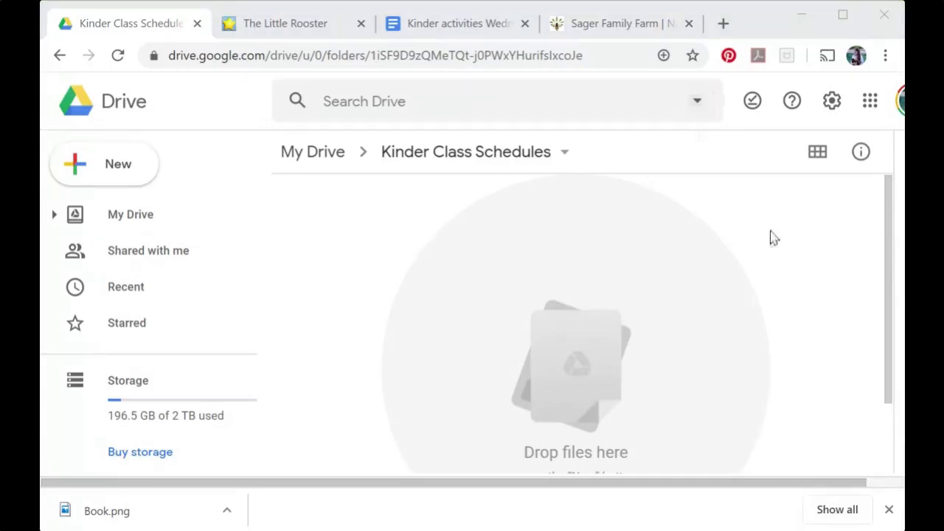
pyautogui.click(714, 168)
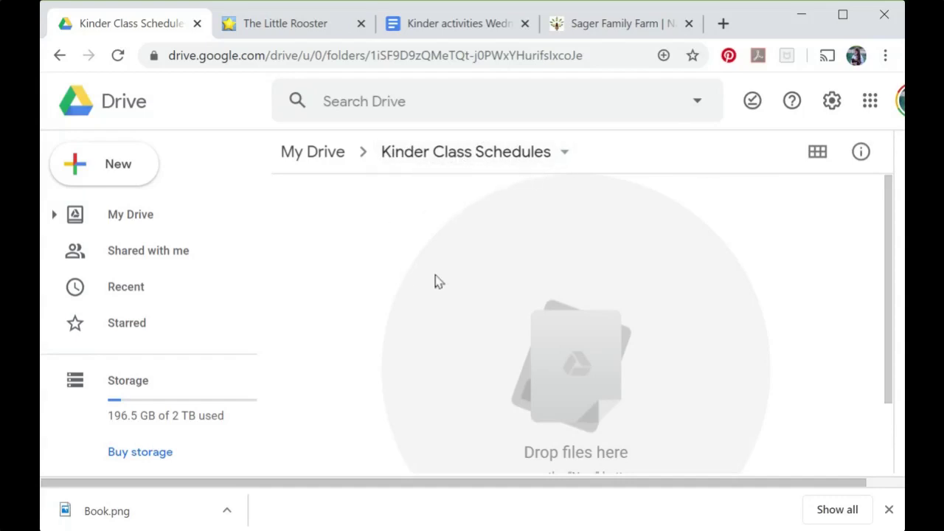
# - Create a new folder named '2020.03.18 Daily Schedule' inside Kinder Class Schedules
pyautogui.click(127, 171)
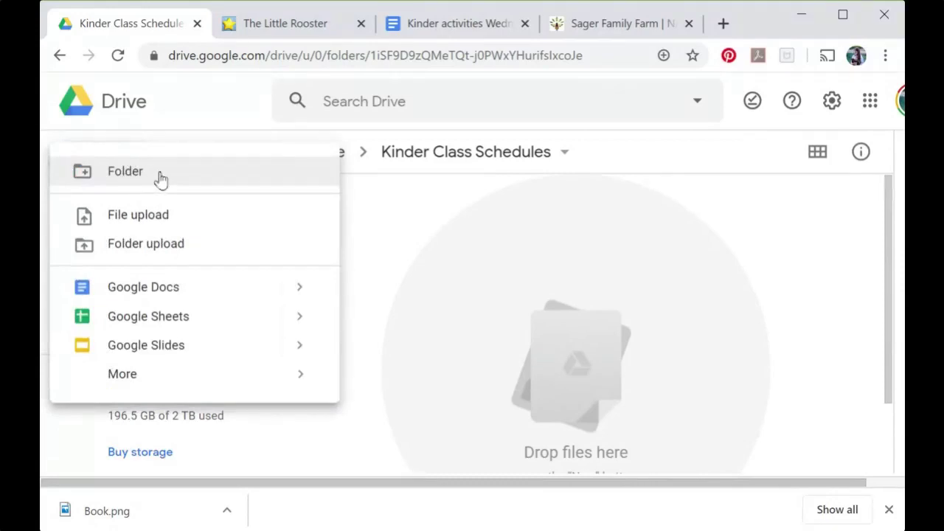
pyautogui.click(158, 179)
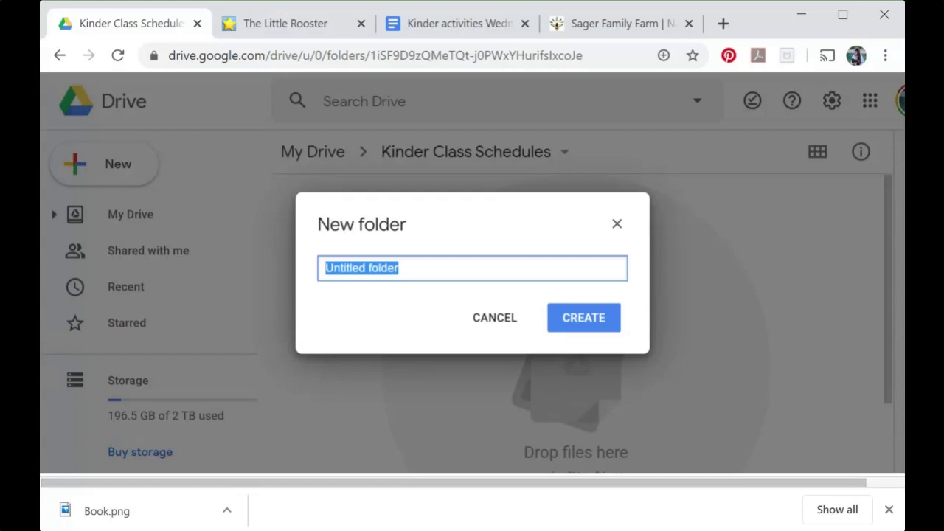
pyautogui.write('2020')
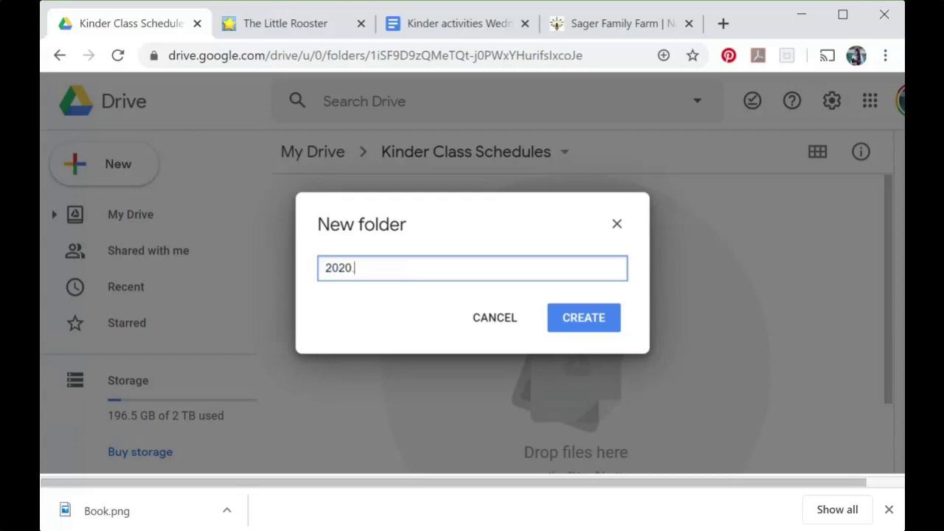
pyautogui.write('.03.18Daily Schedule')
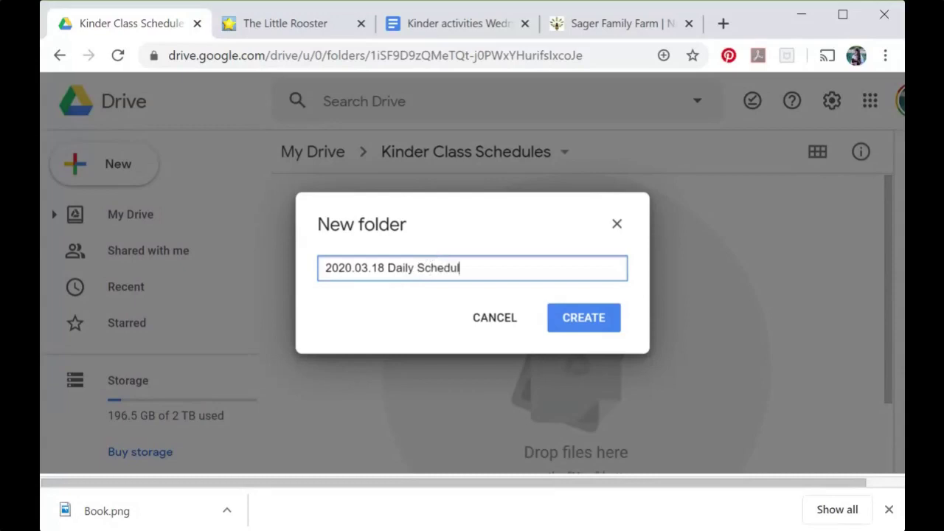
pyautogui.click(567, 326)
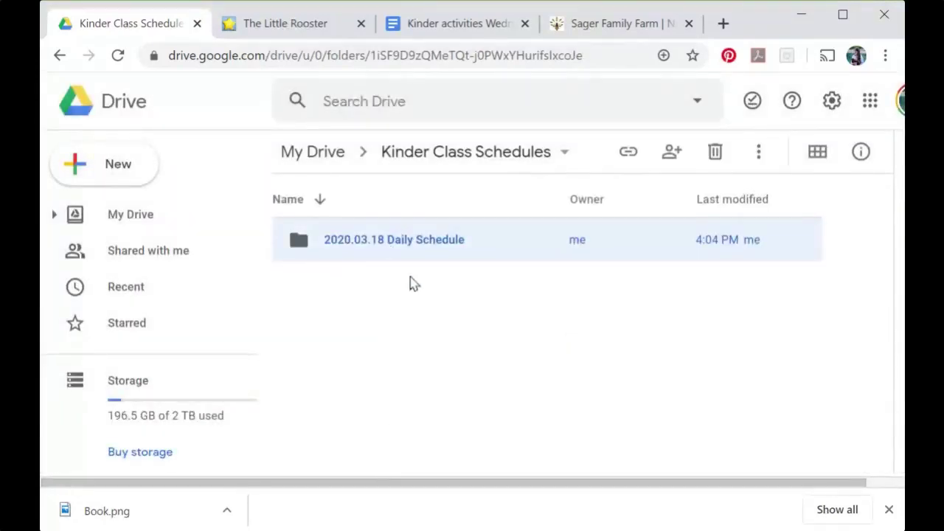
# - Inside the 2020.03.18 Daily Schedule folder, create a new blank Google Doc
pyautogui.doubleClick(380, 244)
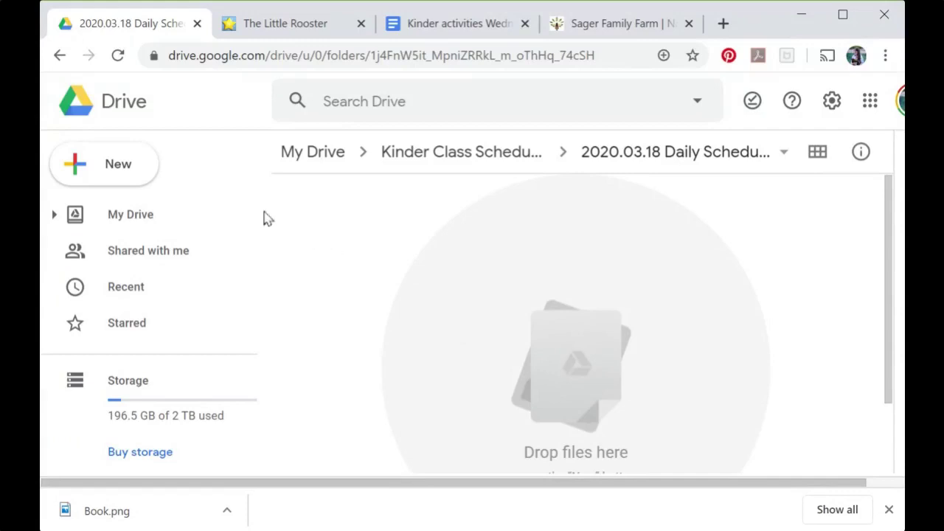
pyautogui.click(120, 165)
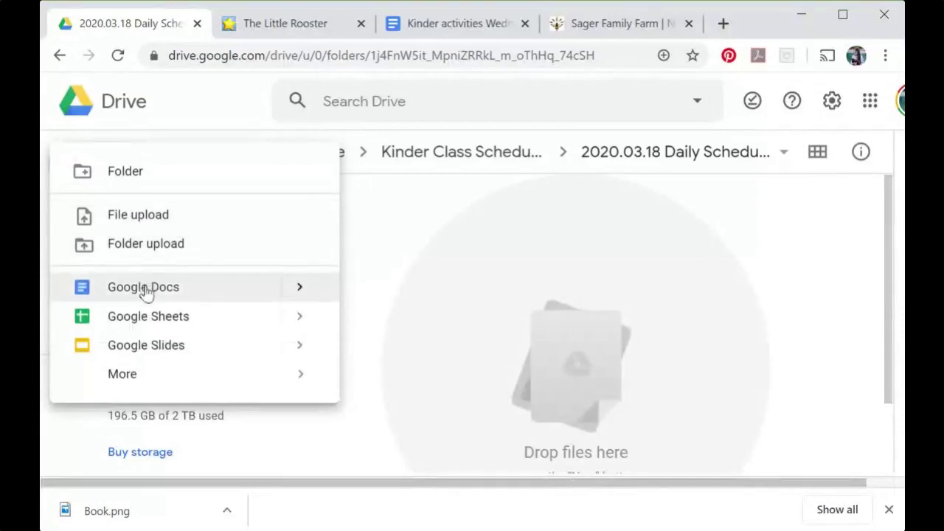
pyautogui.click(146, 293)
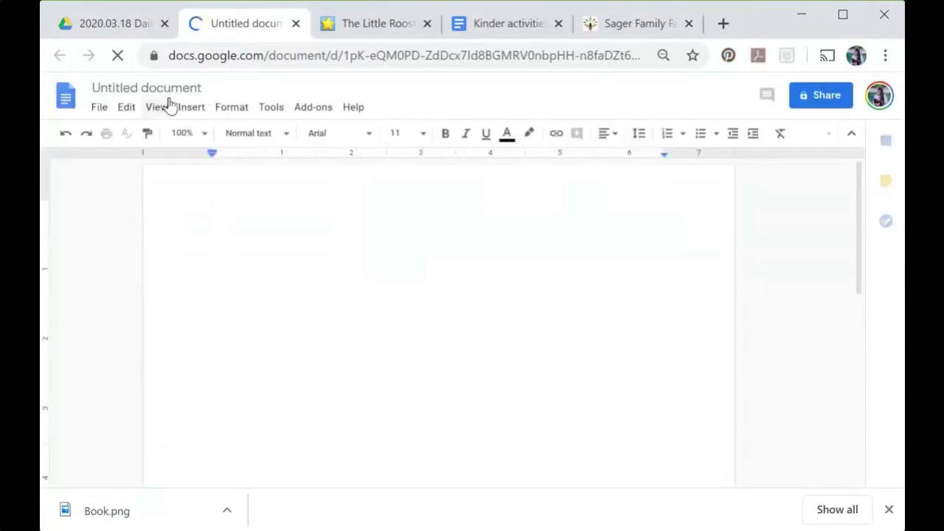
# - Title the document 'March 18 Schedule' and add the matching heading line on the page
pyautogui.click(166, 87)
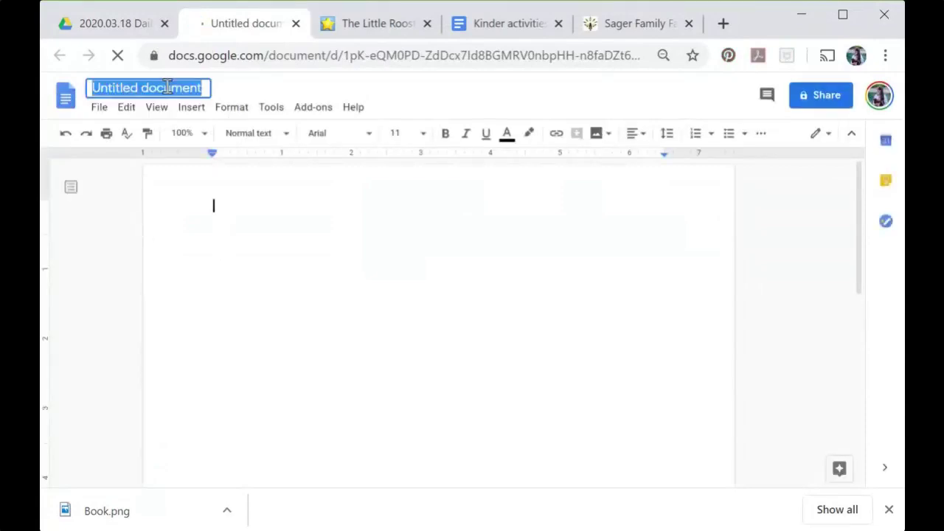
pyautogui.write('Marc')
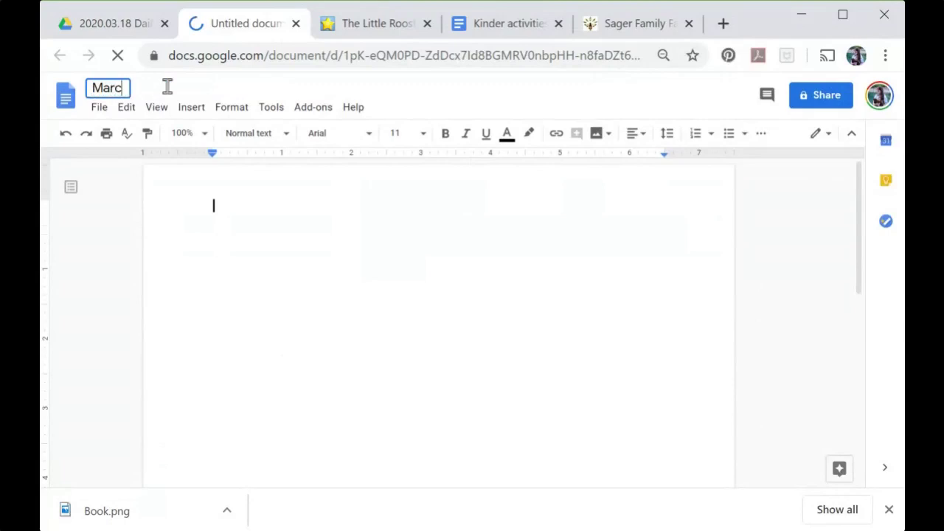
pyautogui.write('h 18 Sc')
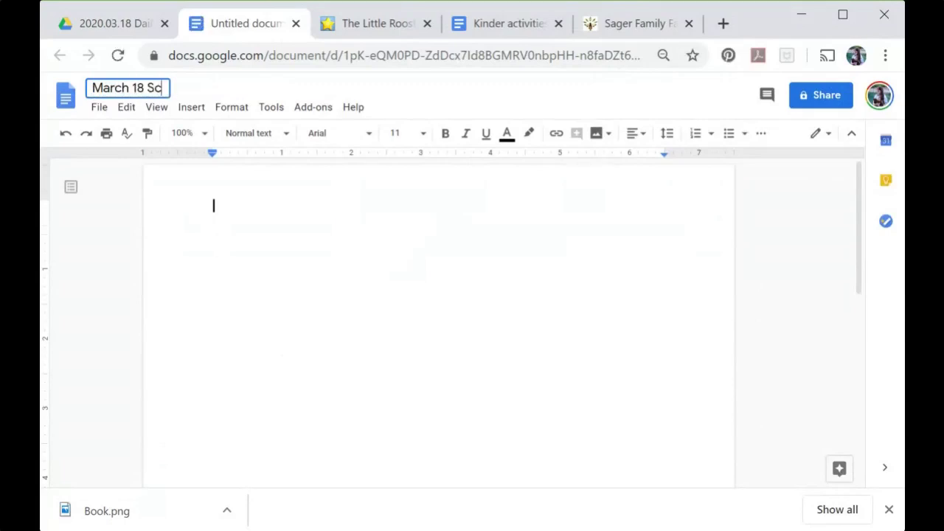
pyautogui.write('hedule')
pyautogui.click(245, 223)
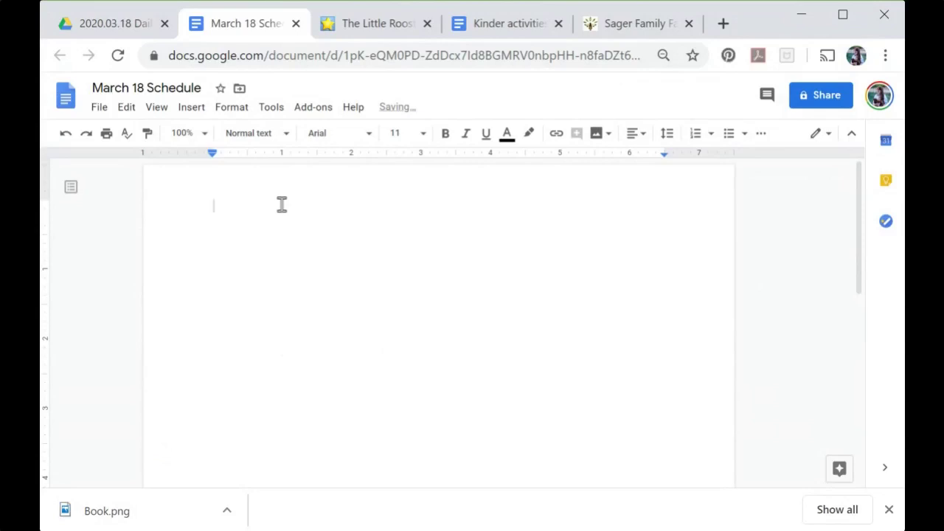
pyautogui.write('March ')
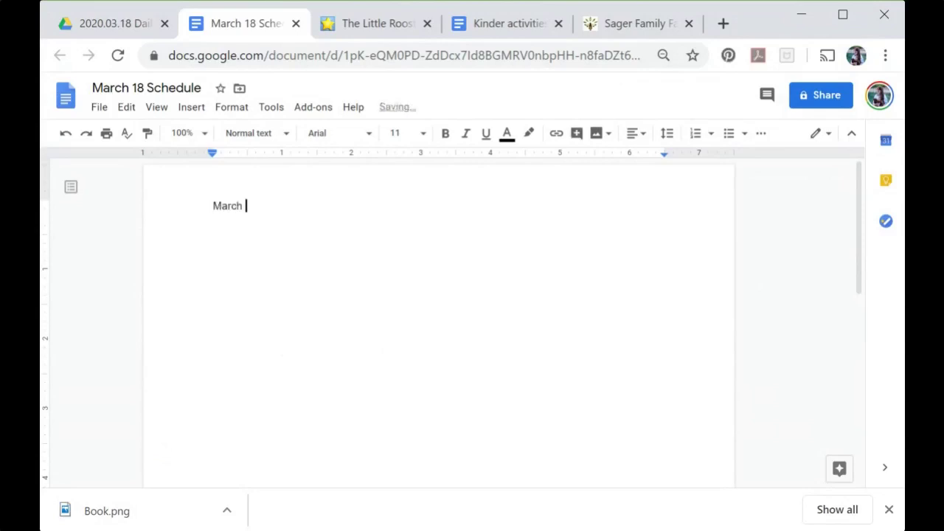
pyautogui.write('18 Schedule')
pyautogui.moveTo(337, 204); pyautogui.dragTo(196, 206)
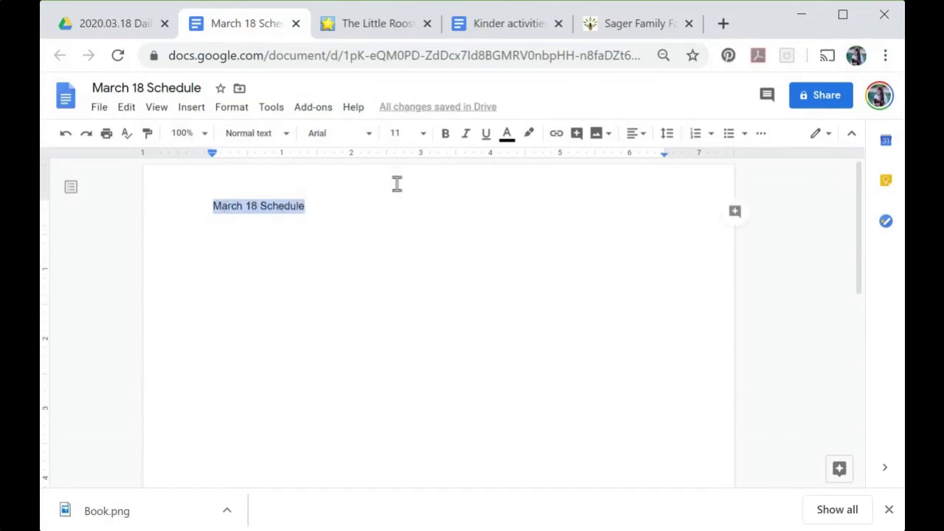
# - Make the heading bold, 24 pt and centred, then start a new line below it
pyautogui.click(447, 143)
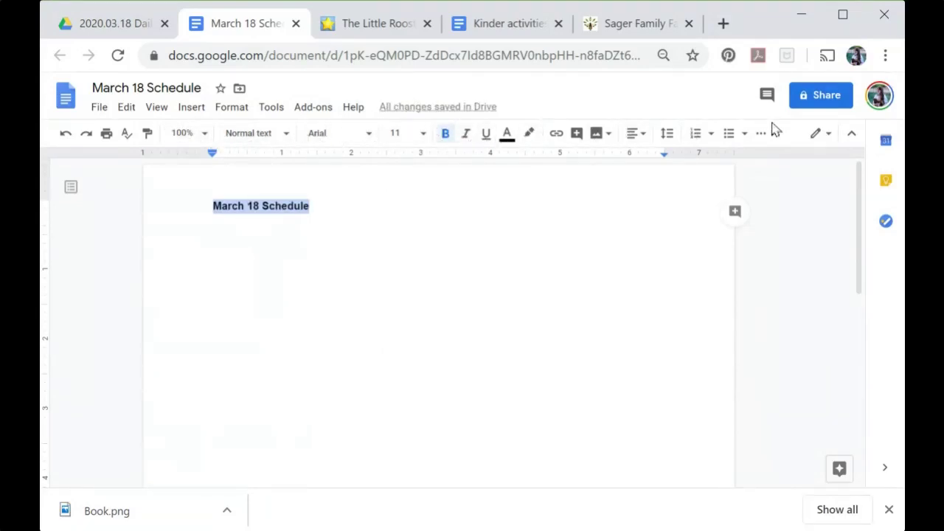
pyautogui.click(423, 134)
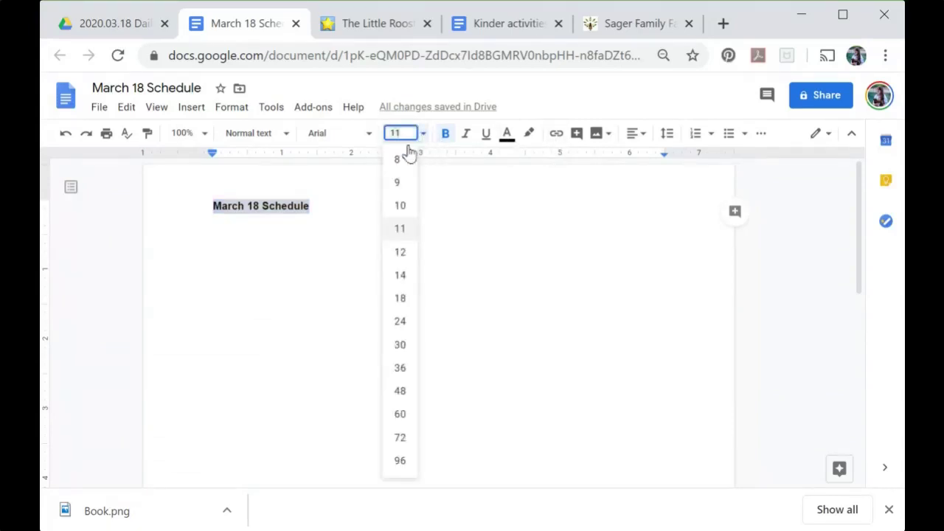
pyautogui.click(400, 323)
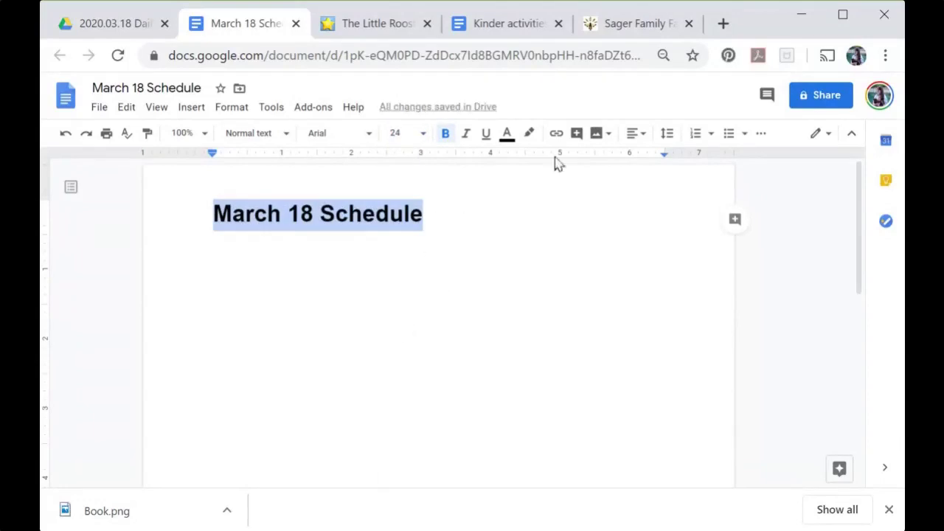
pyautogui.click(644, 135)
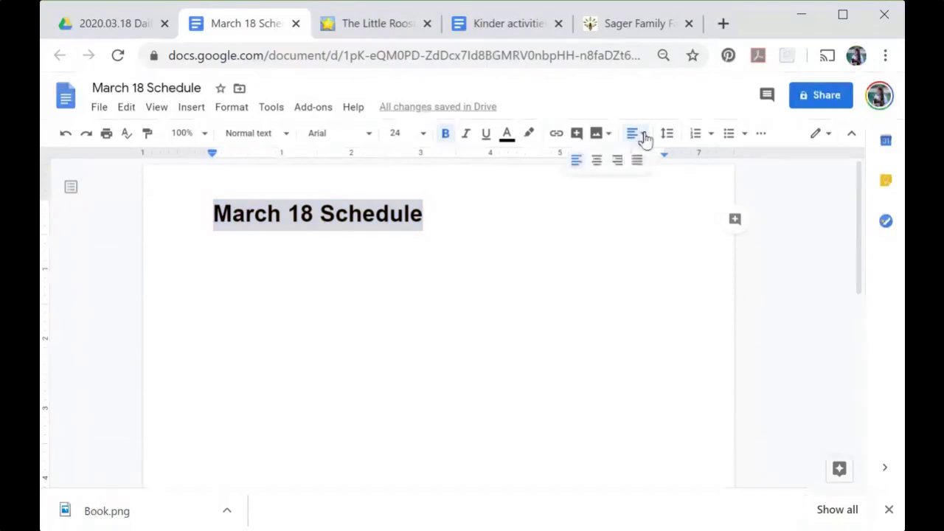
pyautogui.click(597, 161)
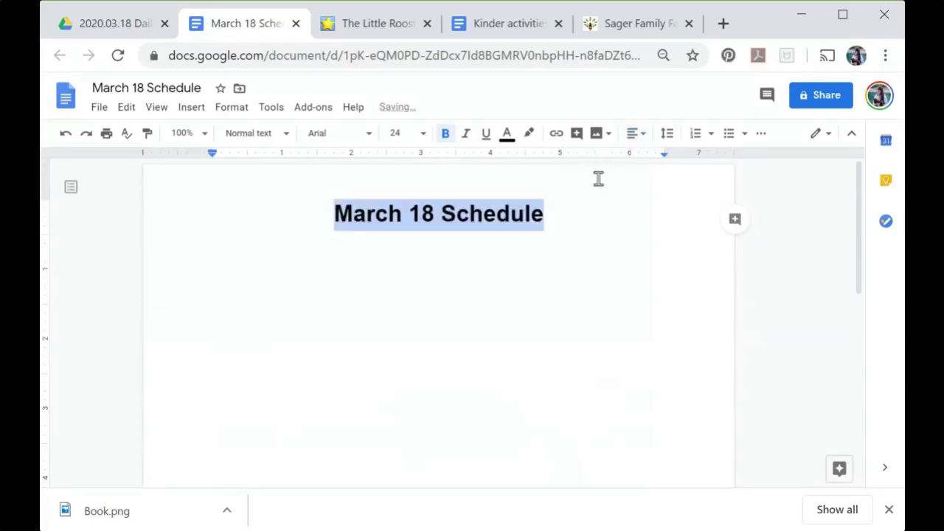
pyautogui.click(576, 219)
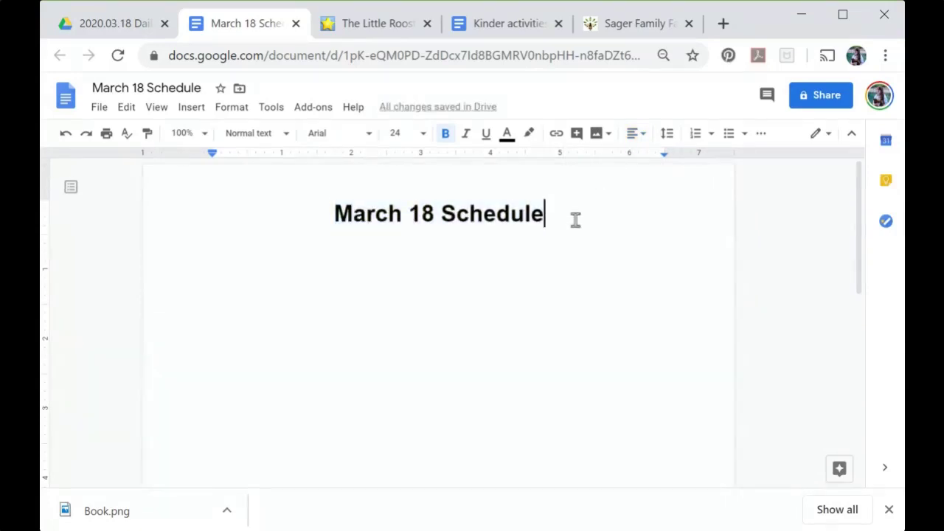
pyautogui.press('Return')
# - Insert a two-column, one-row table below the heading
pyautogui.click(194, 112)
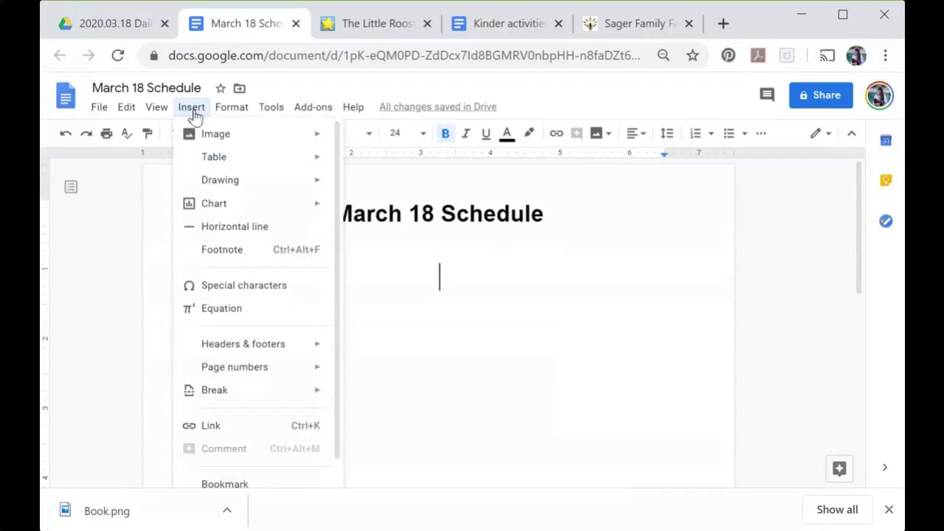
pyautogui.moveTo(231, 160)
pyautogui.moveTo(200, 161)
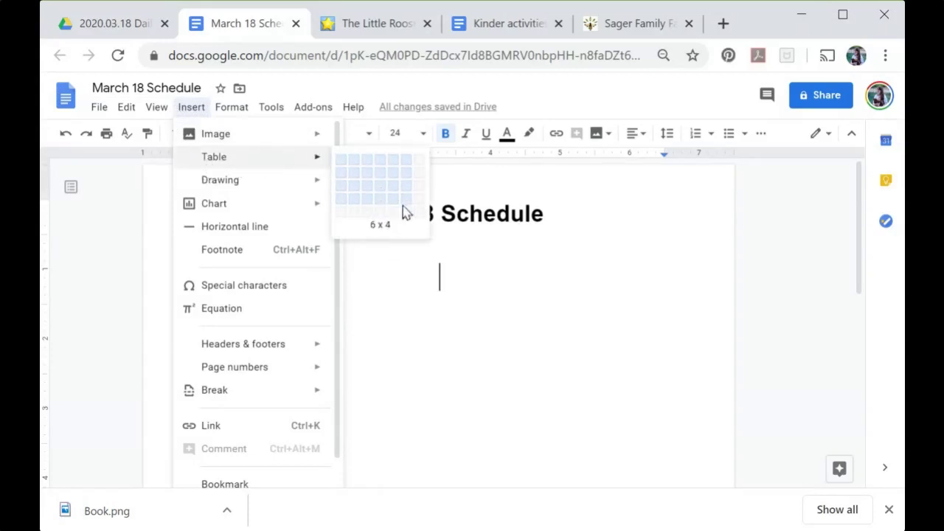
pyautogui.click(356, 169)
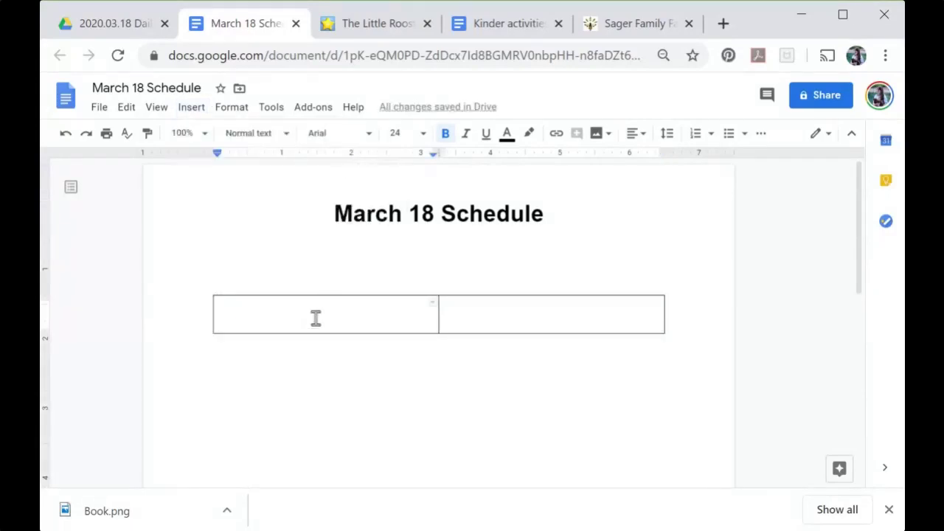
# - Enter 'Read' in the first table cell and start a new line under it
pyautogui.write('Reda')
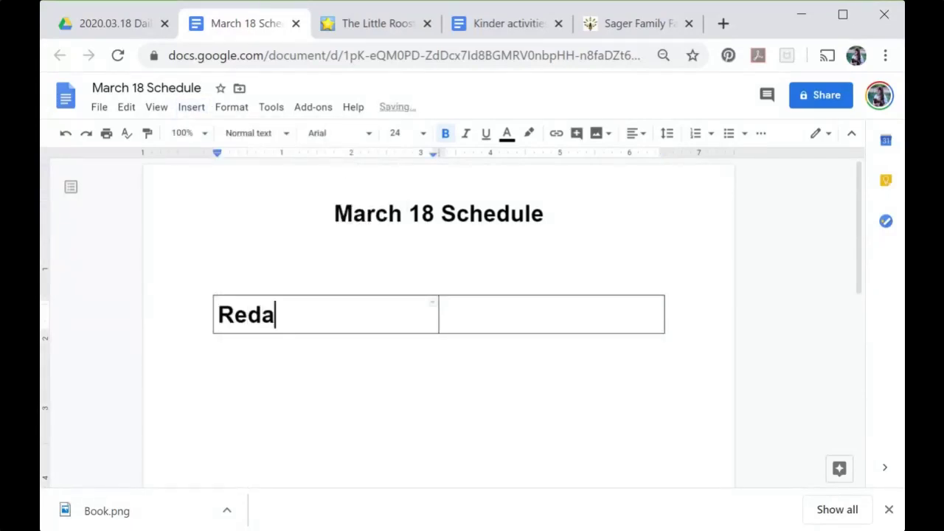
pyautogui.press('BackSpace')
pyautogui.press('BackSpace')
pyautogui.write('ad')
pyautogui.press('Return')
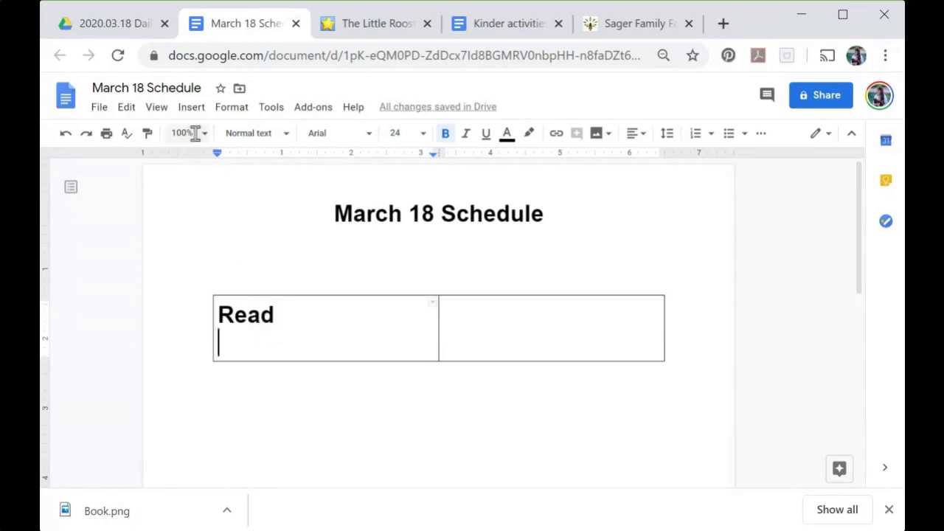
# - Upload Book.png from the computer as a picture under 'Read' in the left cell
pyautogui.click(191, 108)
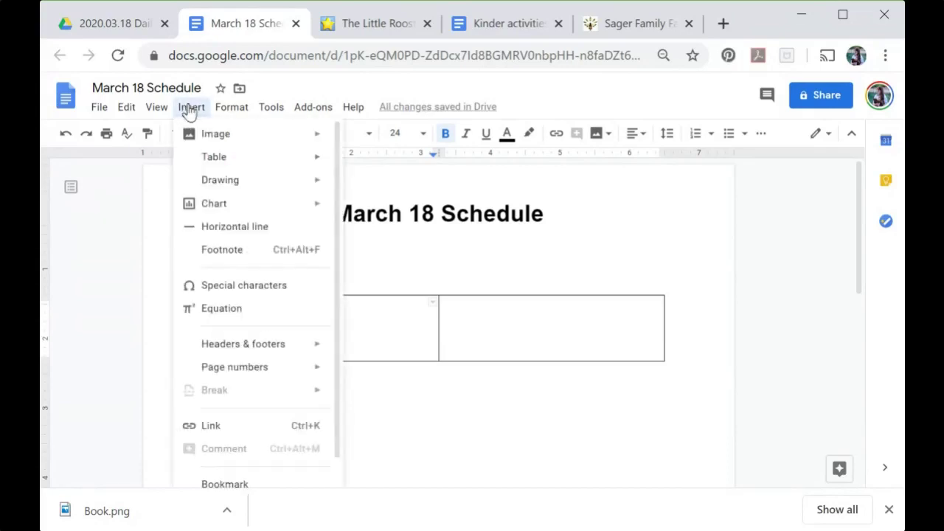
pyautogui.moveTo(224, 135)
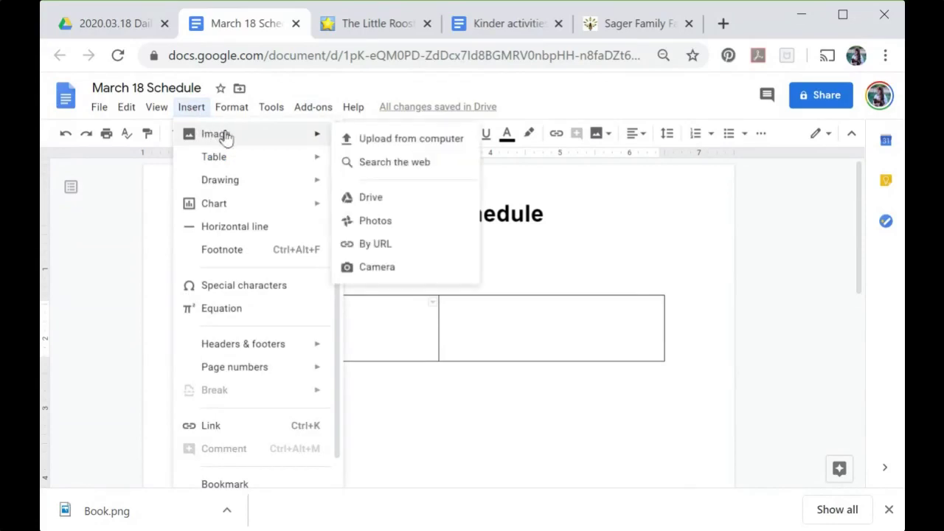
pyautogui.click(397, 140)
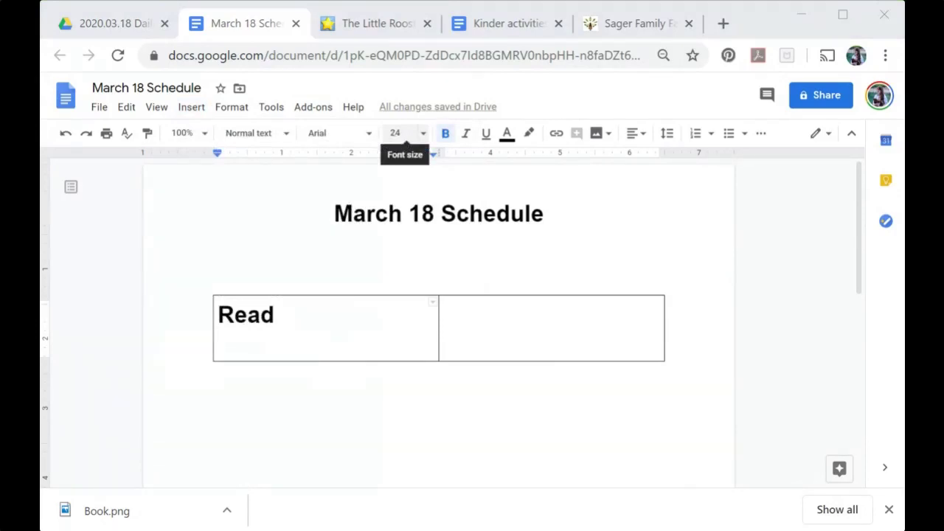
pyautogui.press('Return')
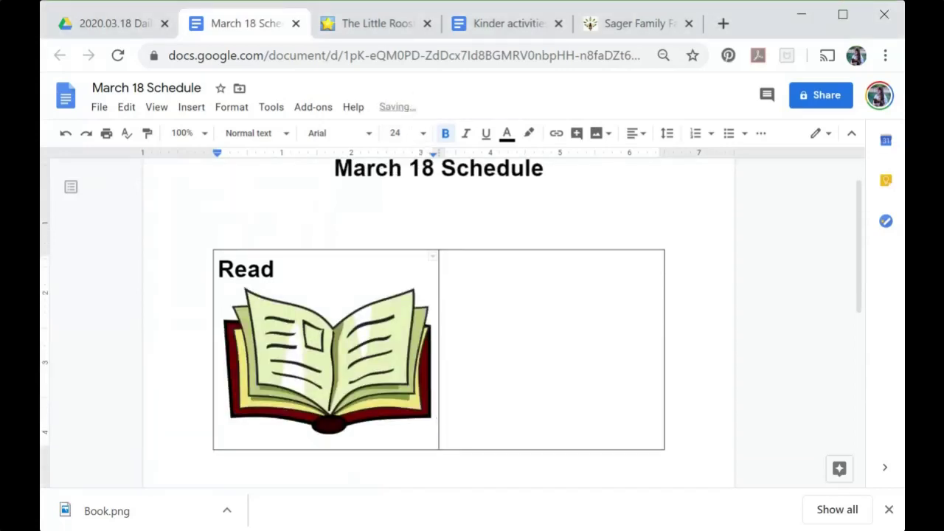
# - Centre 'Read' and begin writing 'Read 3 leveled books to a family' in the right cell
pyautogui.click(639, 133)
pyautogui.click(599, 163)
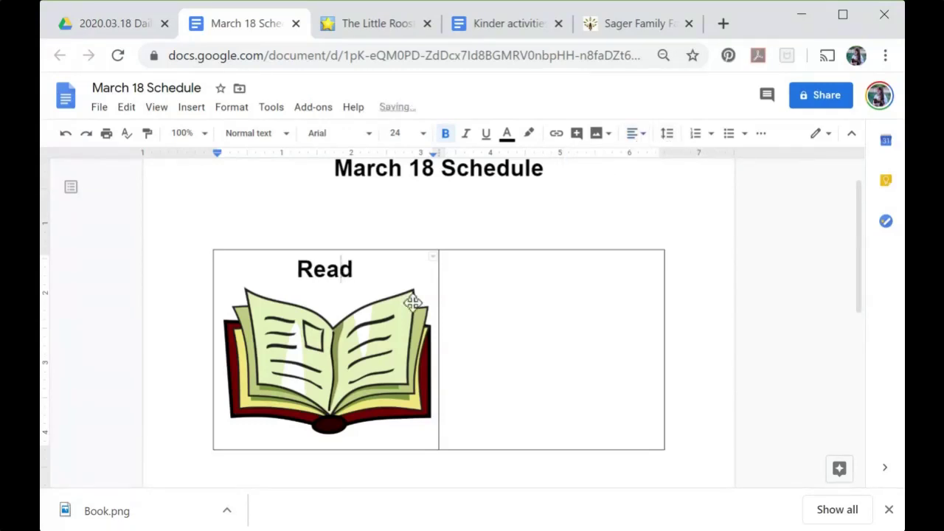
pyautogui.click(512, 304)
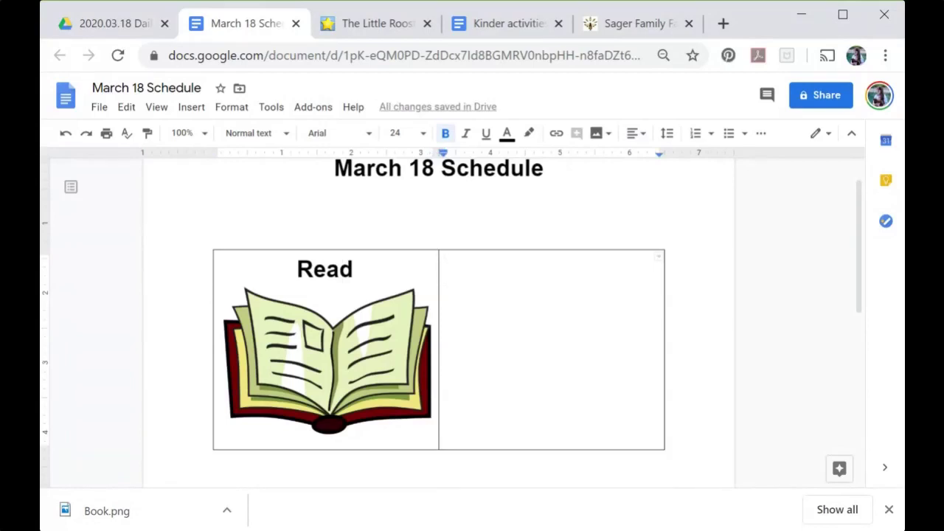
pyautogui.write('Read ')
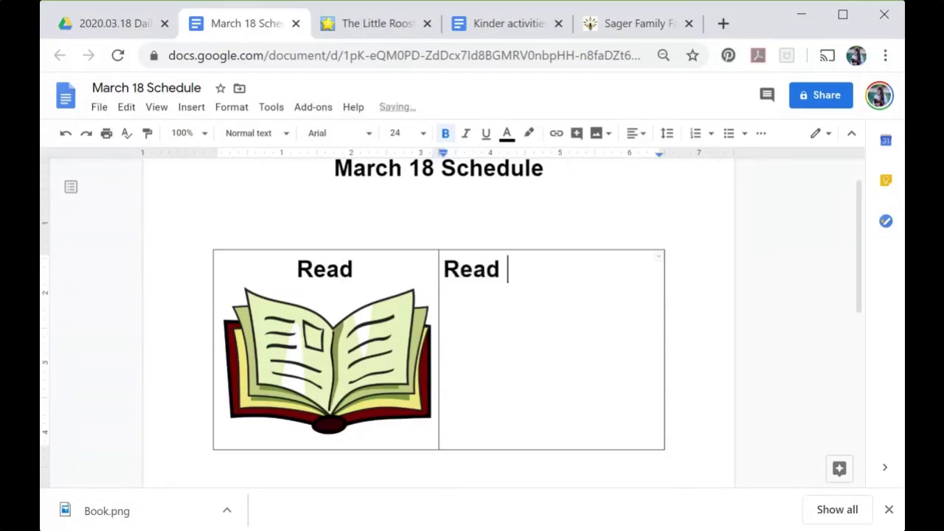
pyautogui.write('3 leveled ')
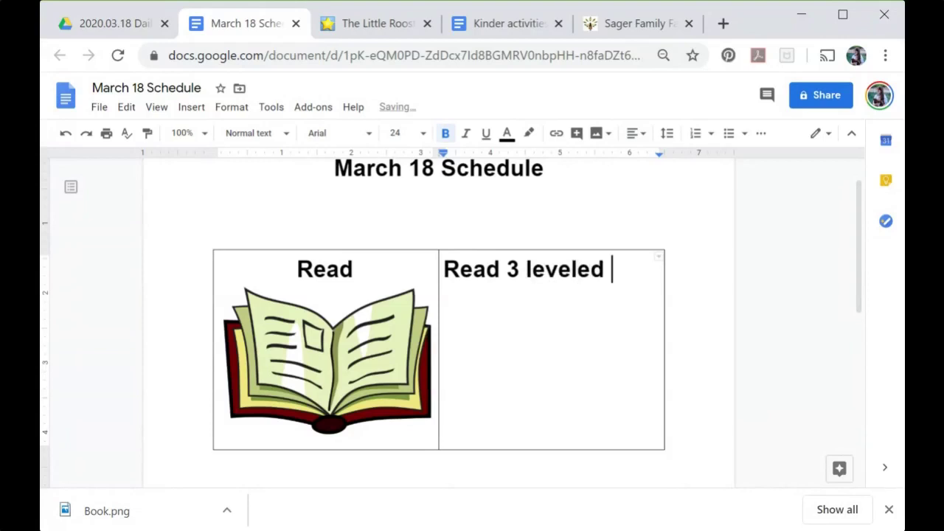
pyautogui.write('books to a family f')
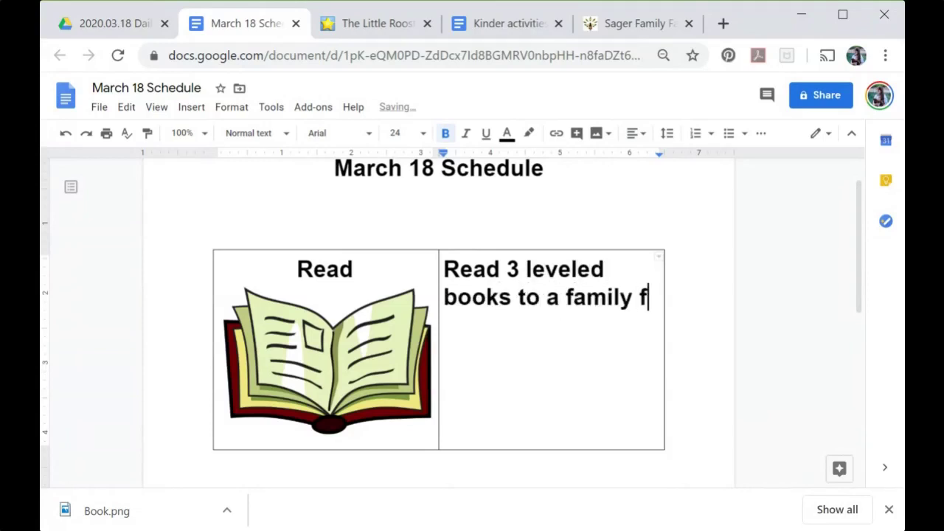
# - Complete the sentence 'Read 3 leveled books to a family member.' and make it plain 14 pt
pyautogui.press('BackSpace')
pyautogui.write('me')
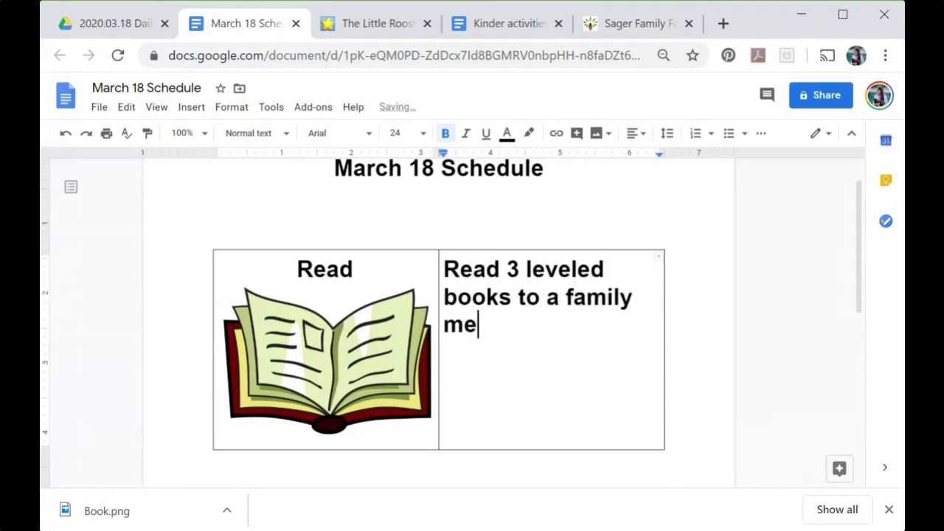
pyautogui.write('mber.')
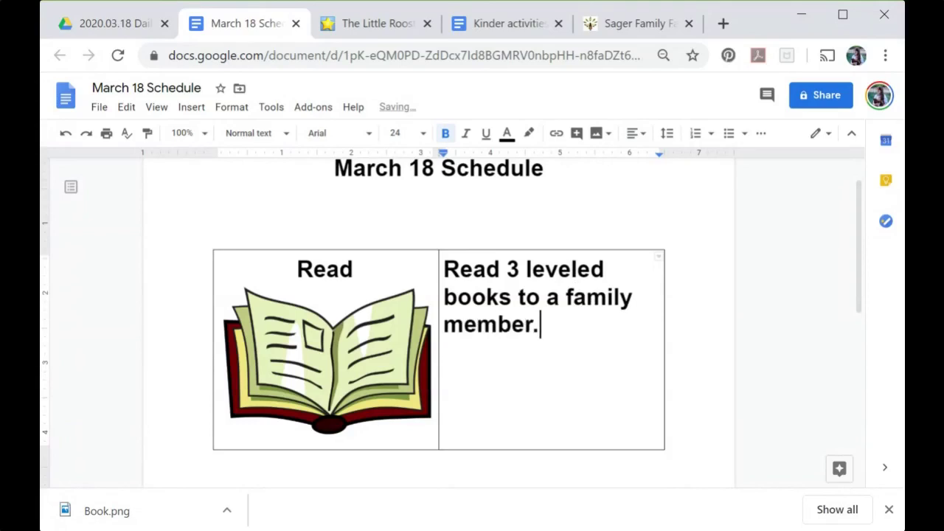
pyautogui.moveTo(552, 325); pyautogui.dragTo(446, 264)
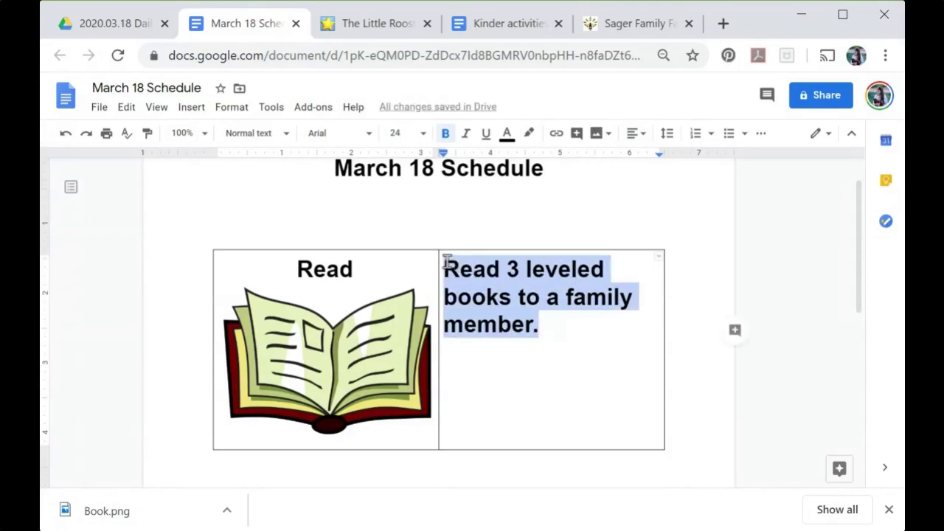
pyautogui.click(420, 133)
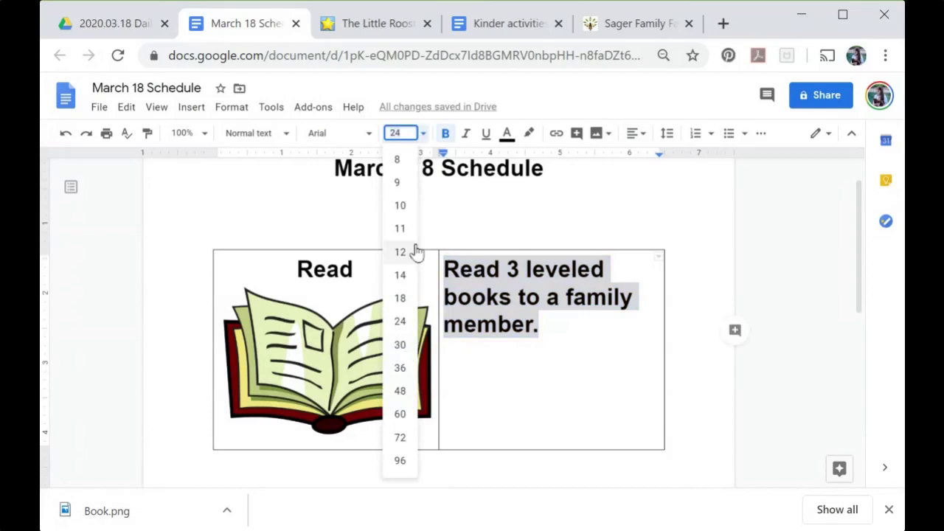
pyautogui.click(400, 275)
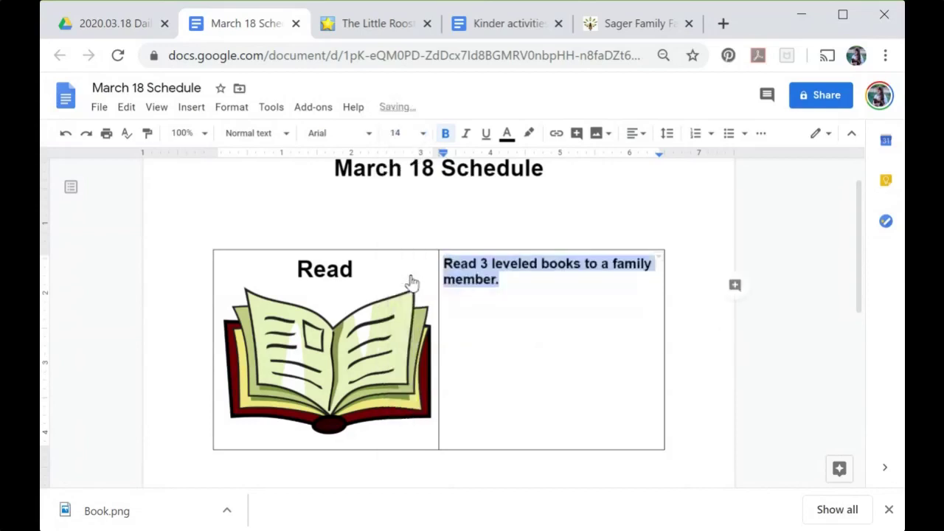
pyautogui.click(445, 132)
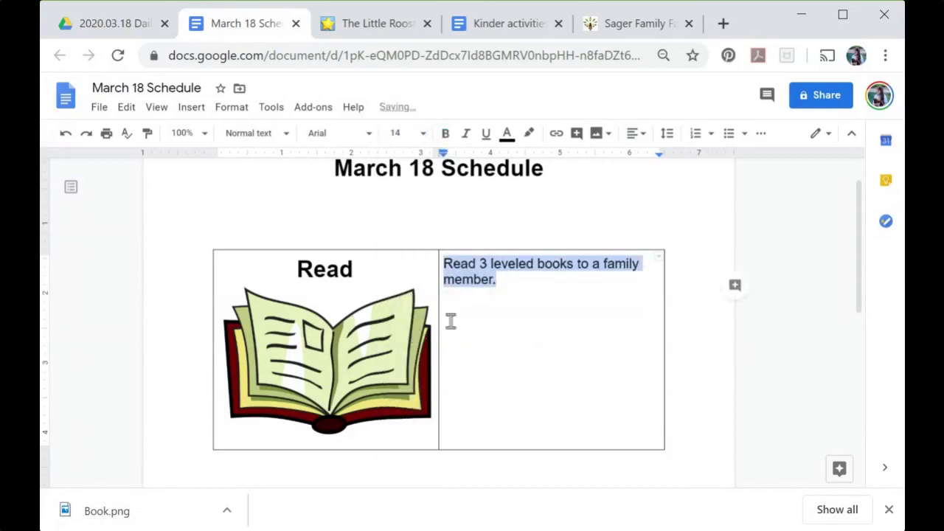
pyautogui.click(437, 315)
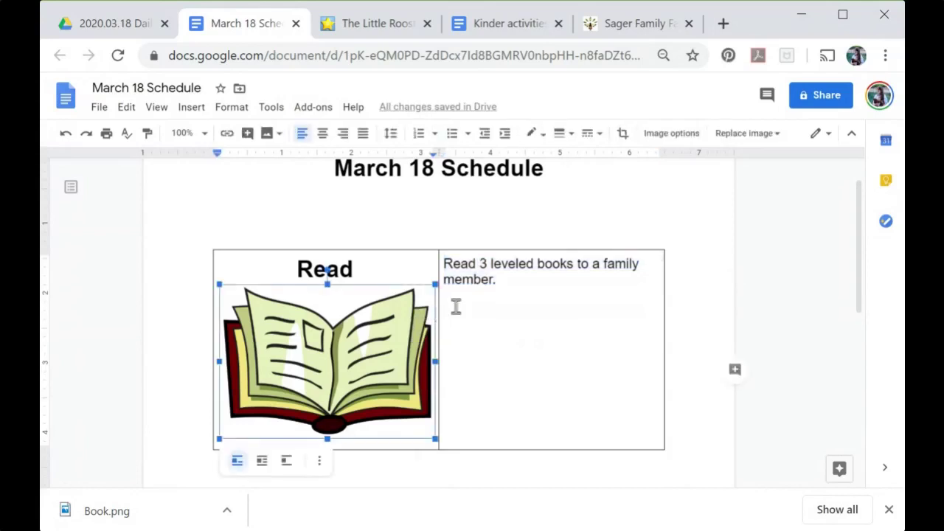
pyautogui.click(456, 307)
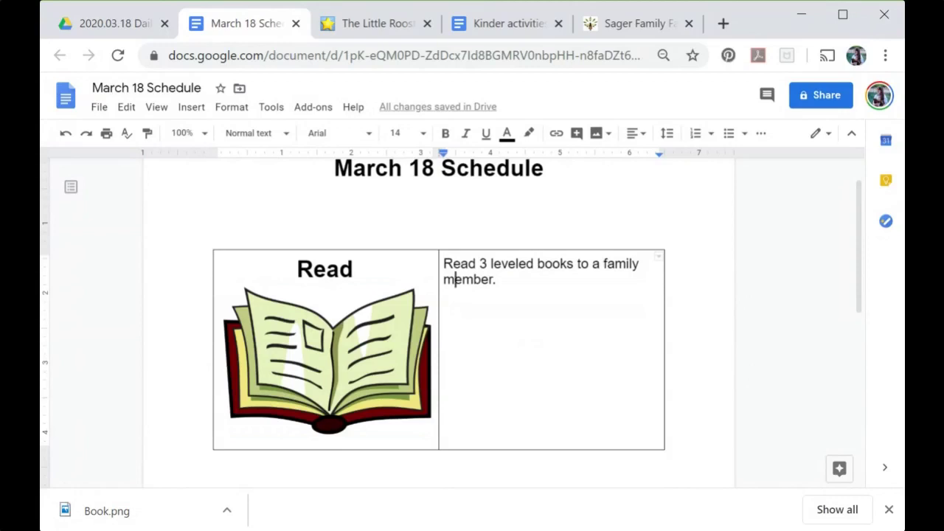
# - Narrow the table's left column and shrink the book picture to fit beneath 'Read'
pyautogui.moveTo(440, 281); pyautogui.dragTo(354, 282)
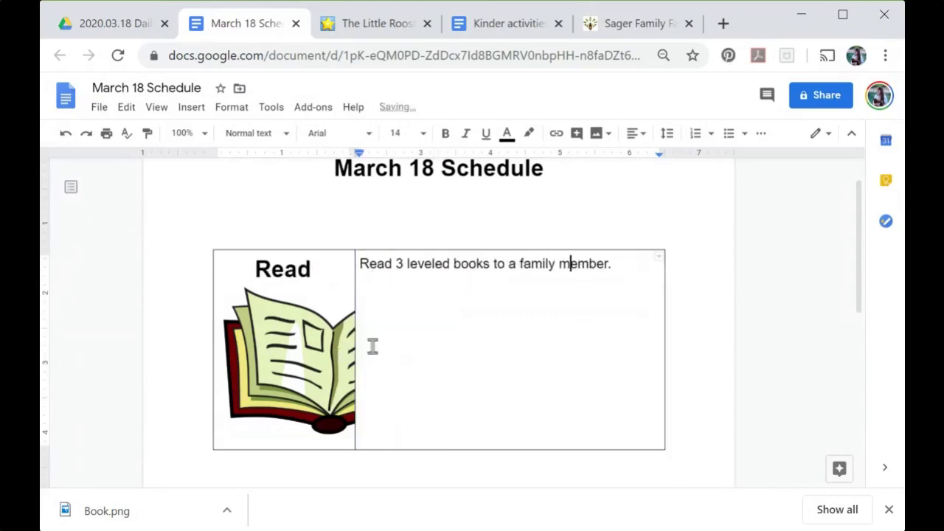
pyautogui.click(295, 345)
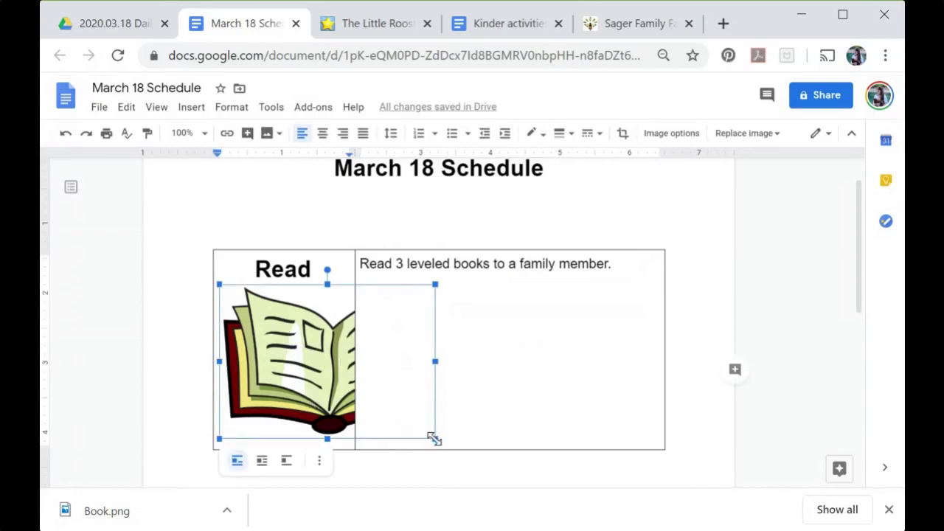
pyautogui.moveTo(435, 438); pyautogui.dragTo(351, 374)
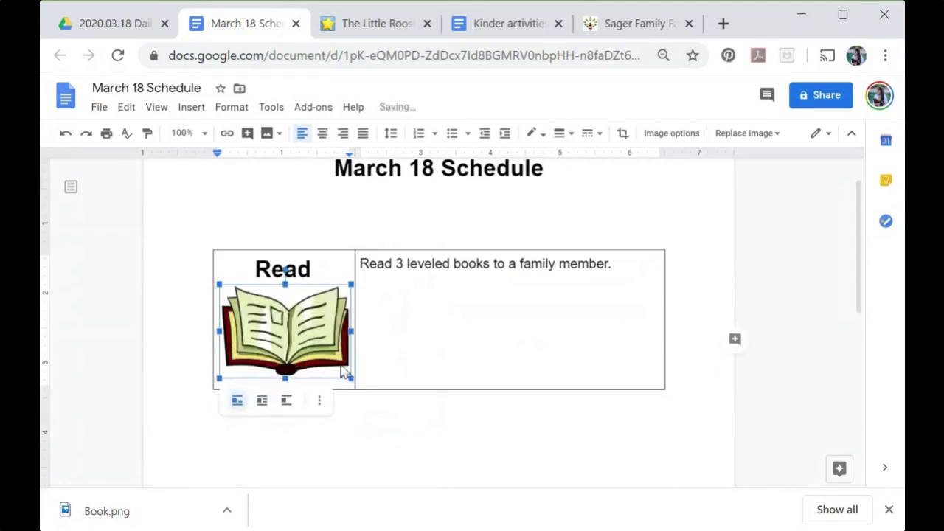
pyautogui.click(503, 288)
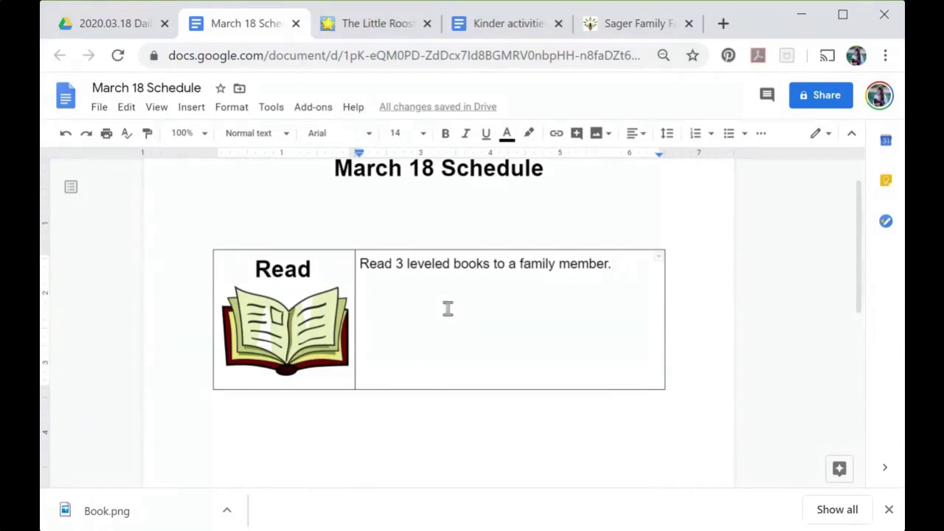
pyautogui.click(330, 270)
pyautogui.press('Tab')
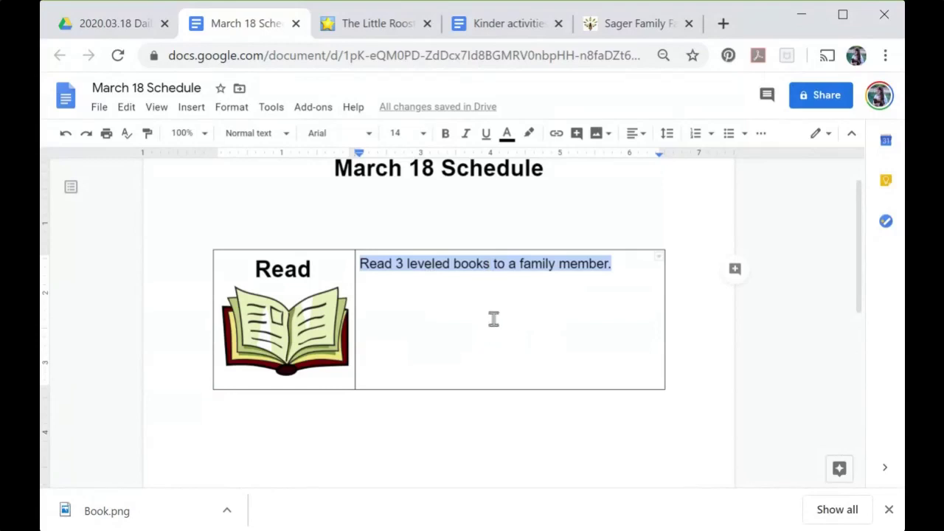
pyautogui.press('Tab')
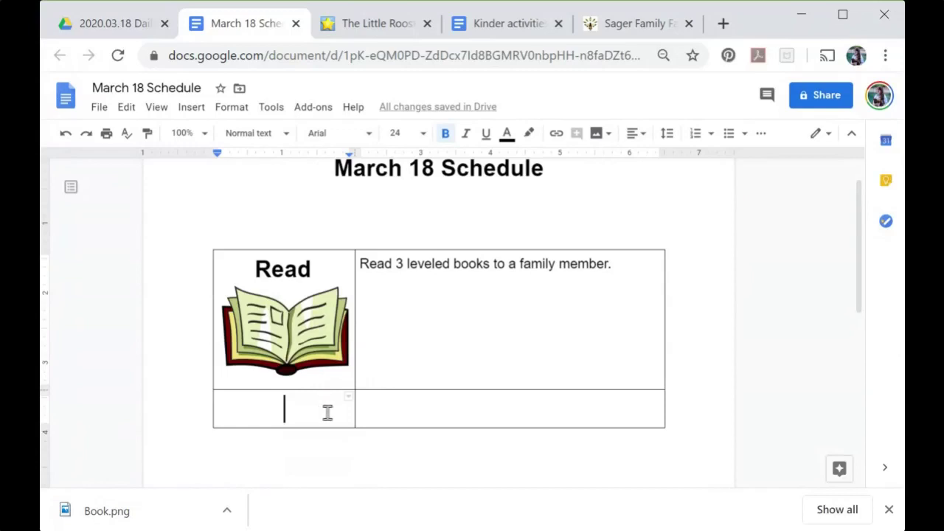
pyautogui.scroll(-1, 380, 398)
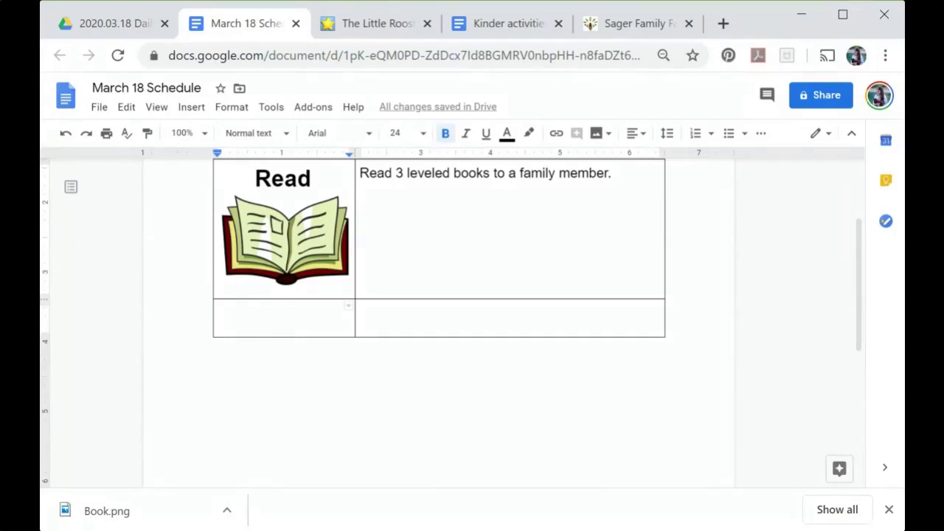
pyautogui.rightClick(310, 313)
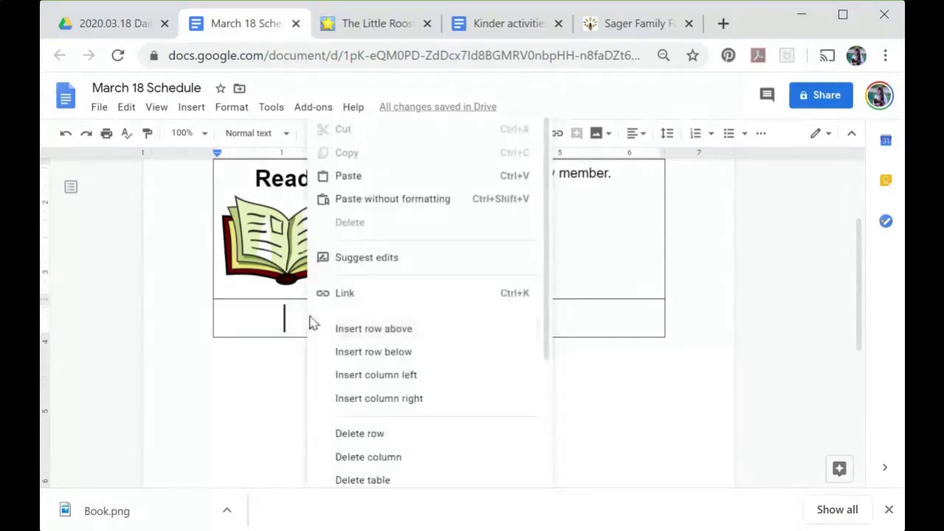
pyautogui.click(413, 352)
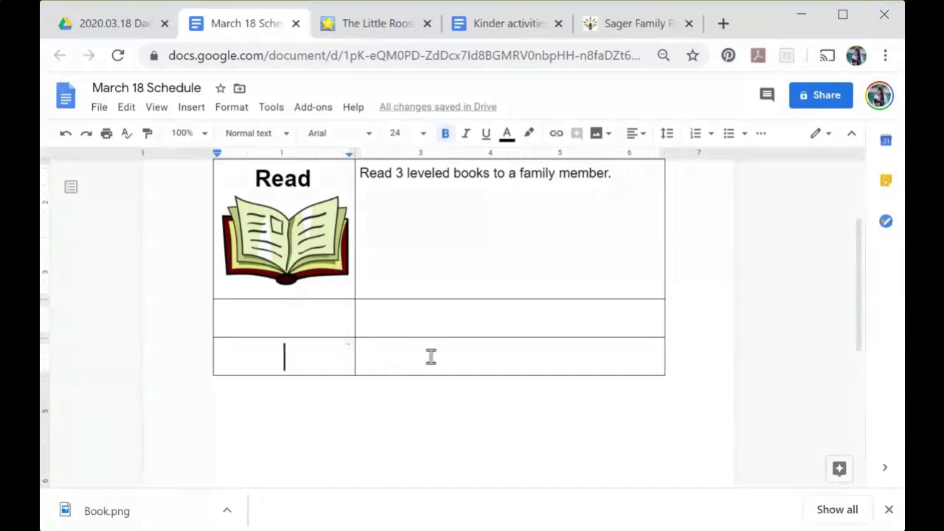
pyautogui.moveTo(442, 357); pyautogui.dragTo(318, 323)
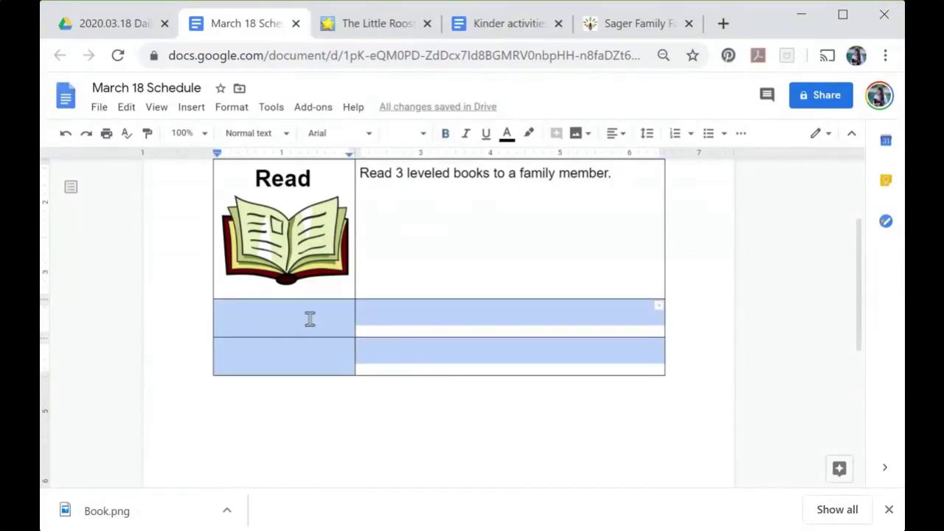
pyautogui.rightClick(309, 318)
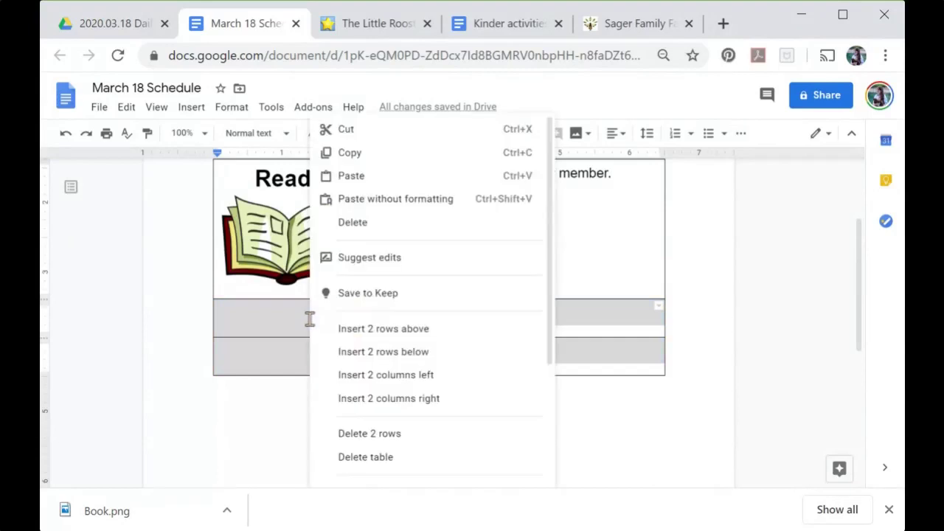
pyautogui.click(398, 438)
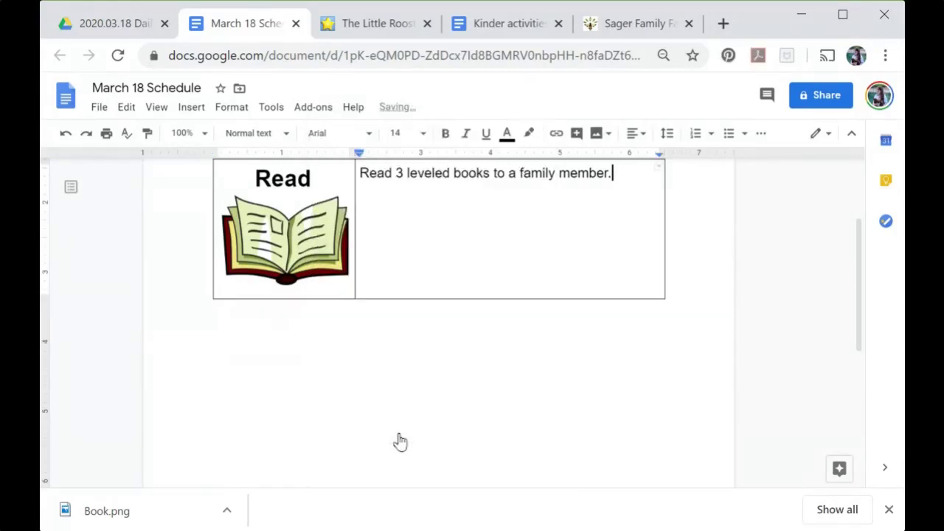
pyautogui.scroll(2, 407, 359)
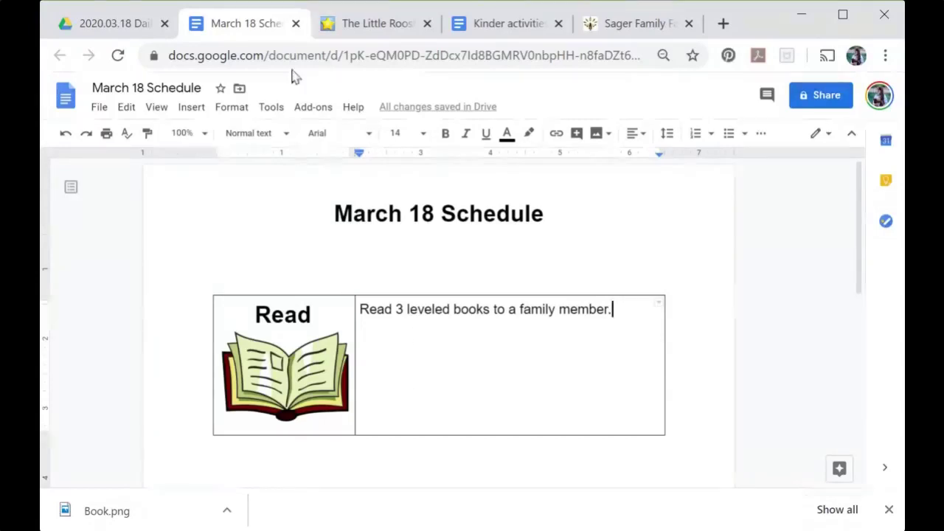
pyautogui.click(295, 24)
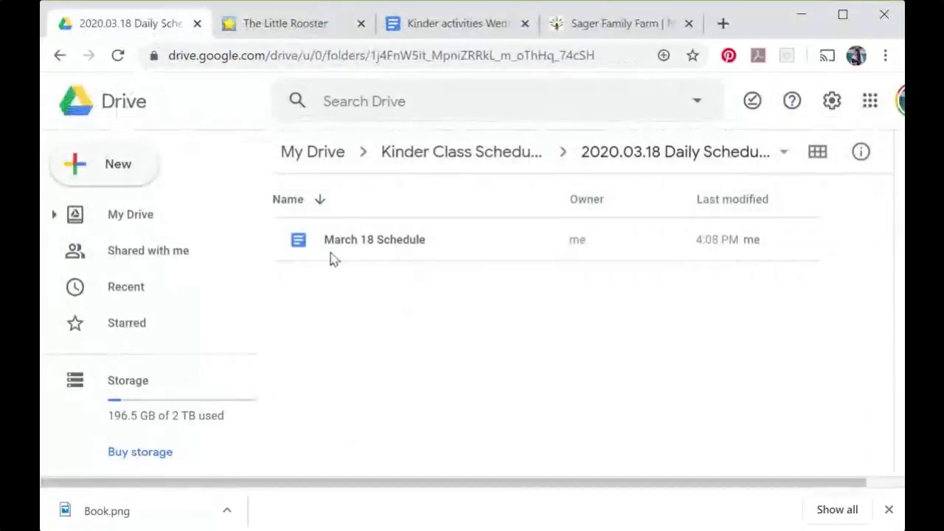
pyautogui.doubleClick(352, 245)
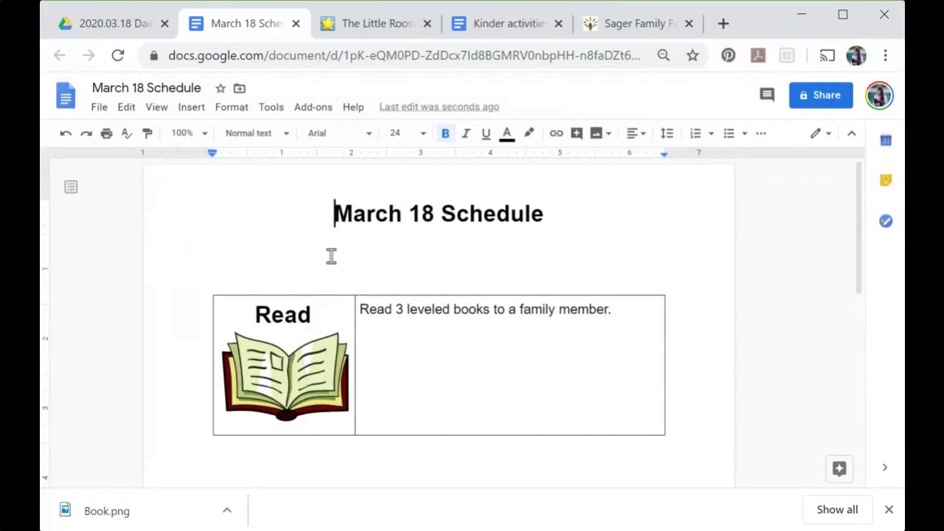
pyautogui.click(295, 24)
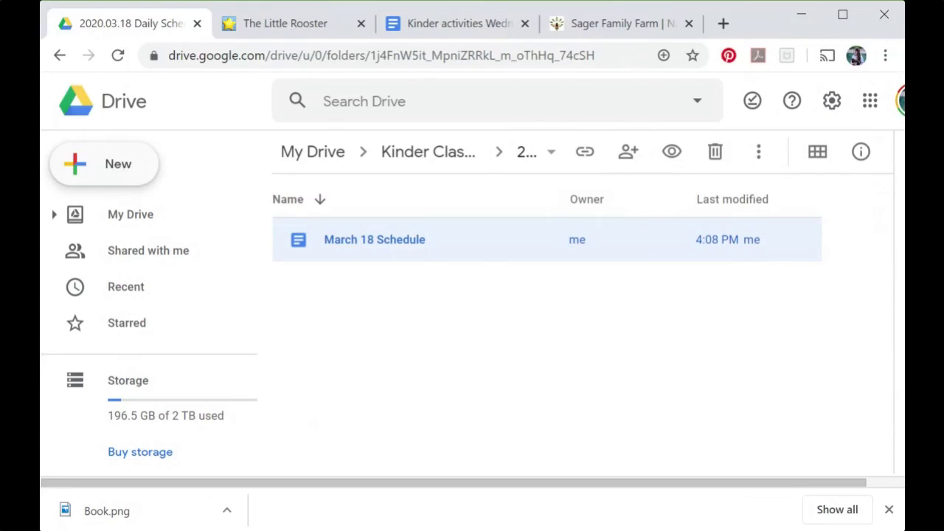
# - Upload the 'Kinder activities Wednesday march 18' Word file into the 2020.03.18 Daily Schedule folder
pyautogui.click(114, 163)
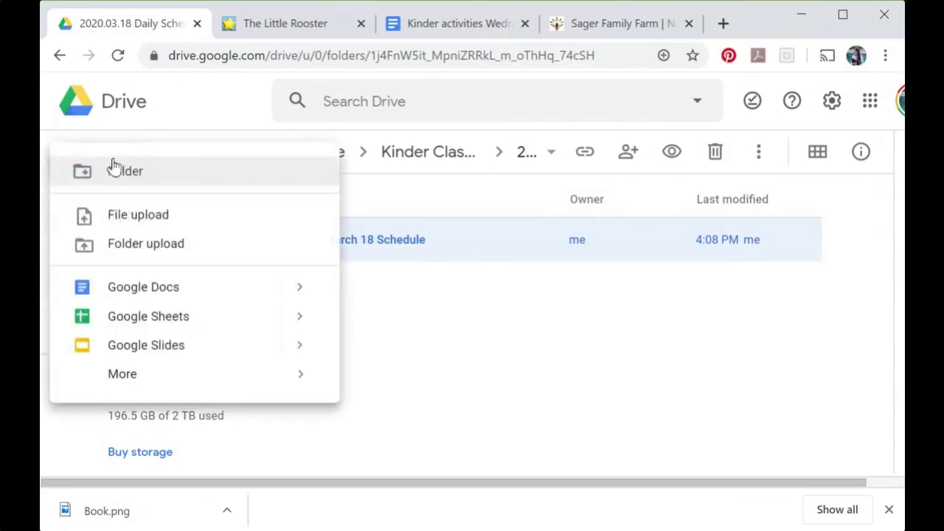
pyautogui.click(214, 217)
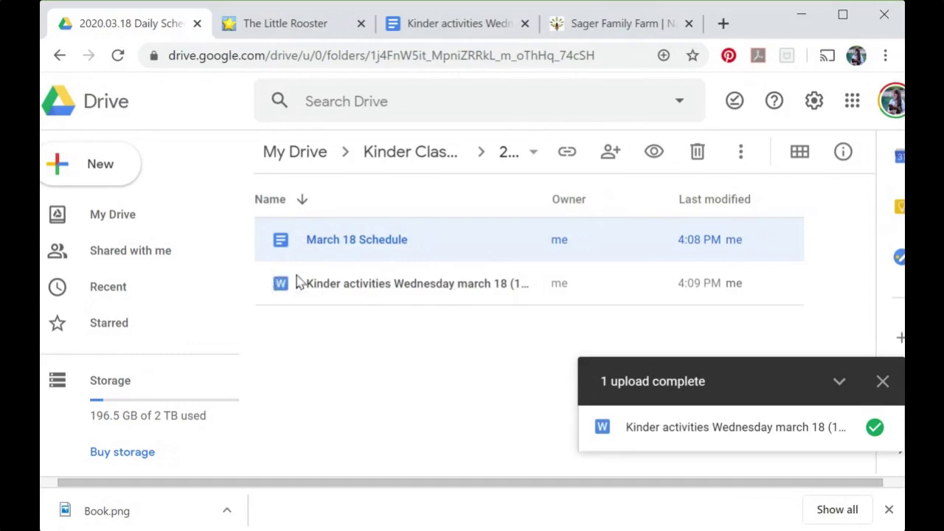
# - Preview the uploaded Kinder activities .docx and scroll through its two-page March 18 activity table
pyautogui.click(883, 381)
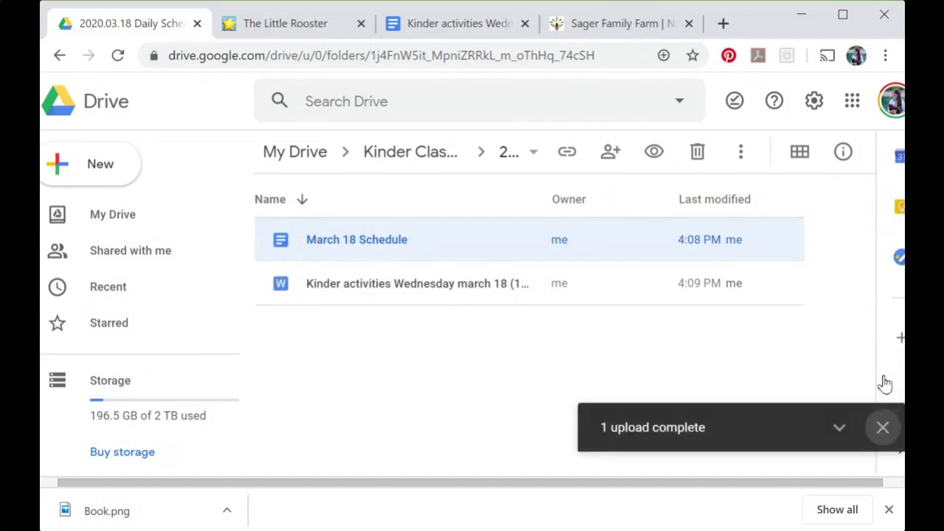
pyautogui.click(446, 290)
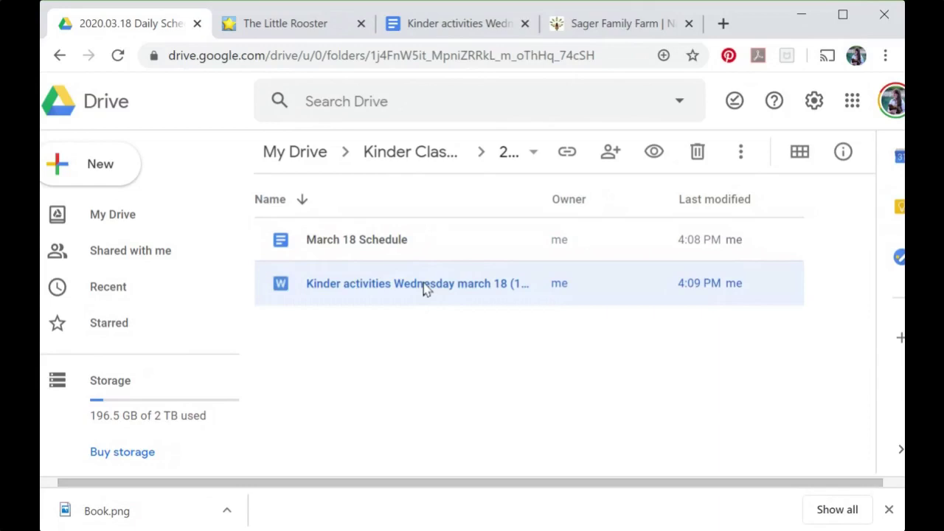
pyautogui.doubleClick(424, 289)
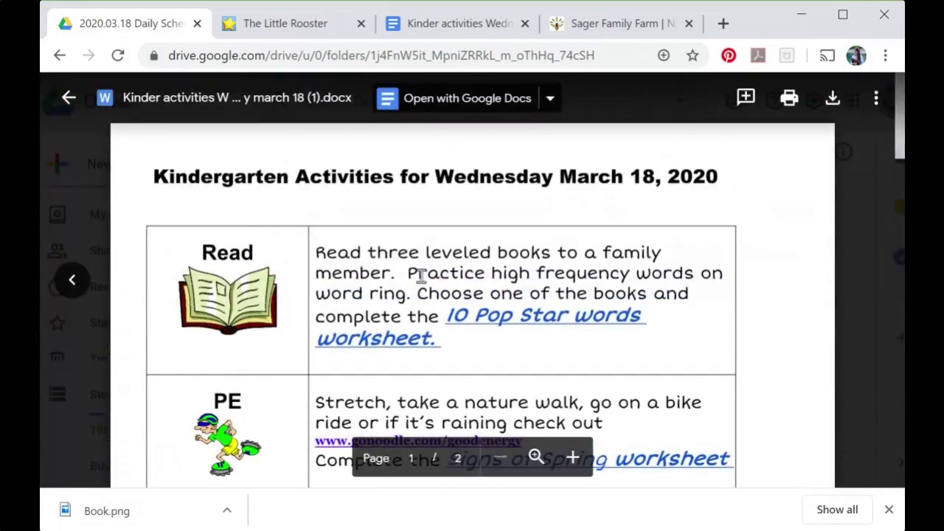
pyautogui.scroll(-4, 436, 333)
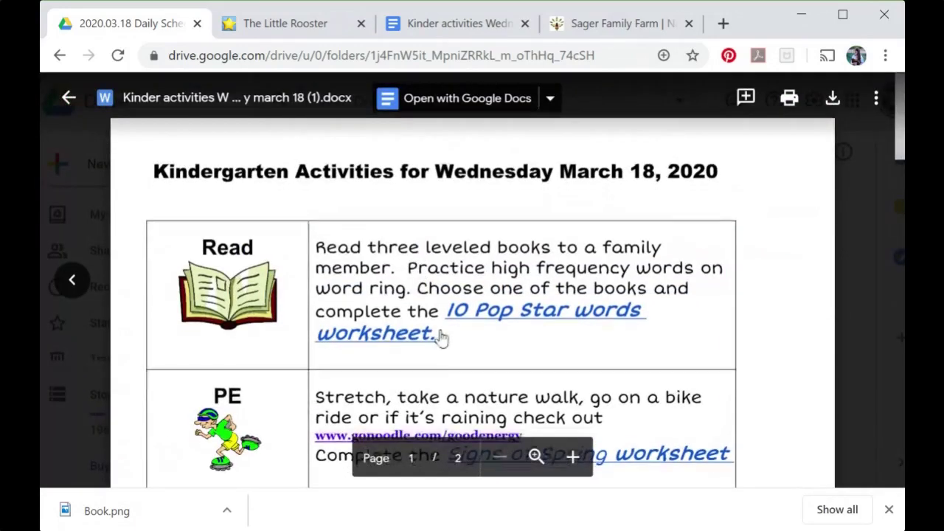
pyautogui.scroll(-2, 439, 337)
pyautogui.scroll(6, 435, 328)
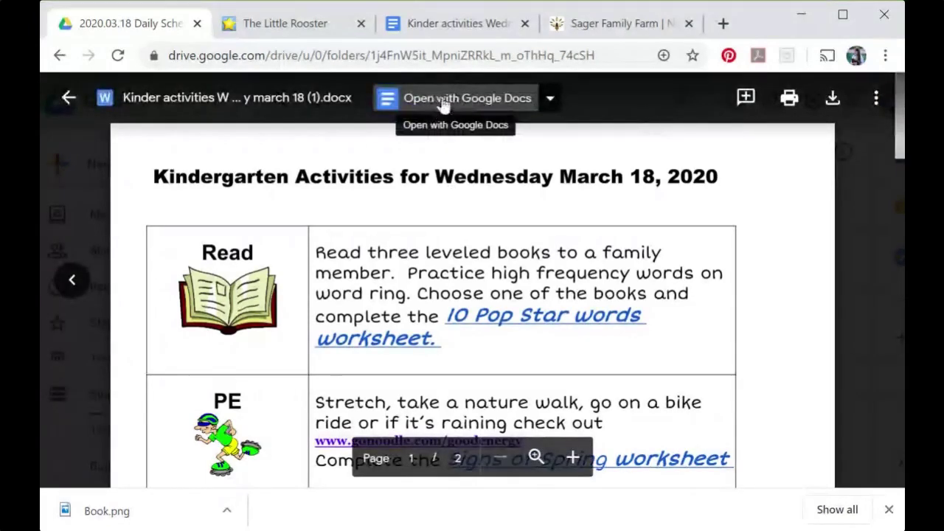
# - Open the file in Google Docs and remove the link from '10 Pop Star words worksheet.'
pyautogui.click(445, 100)
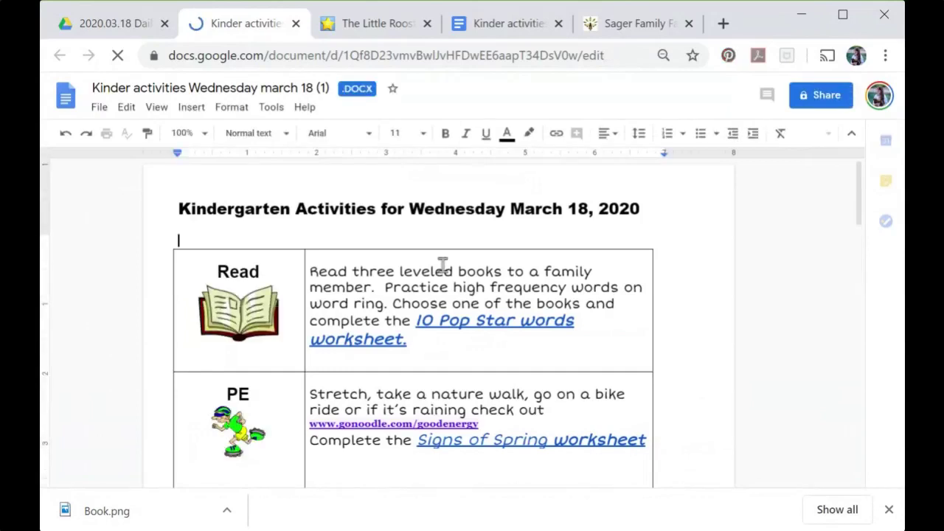
pyautogui.scroll(-1, 397, 405)
pyautogui.scroll(1, 405, 312)
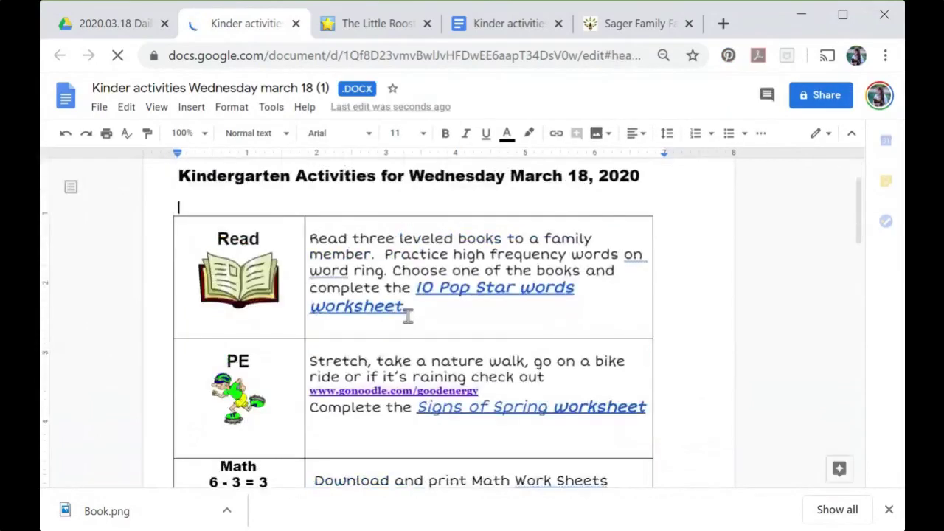
pyautogui.click(406, 341)
pyautogui.moveTo(407, 341); pyautogui.dragTo(416, 321)
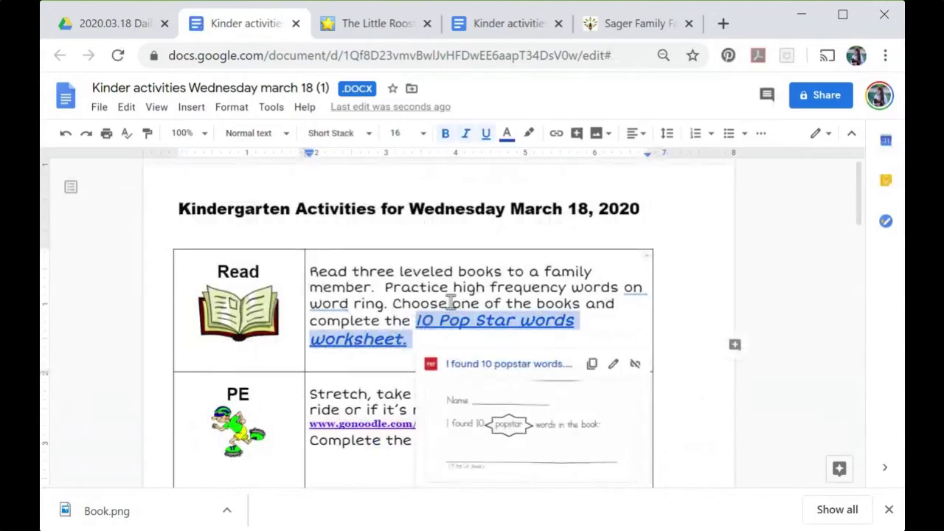
pyautogui.click(635, 366)
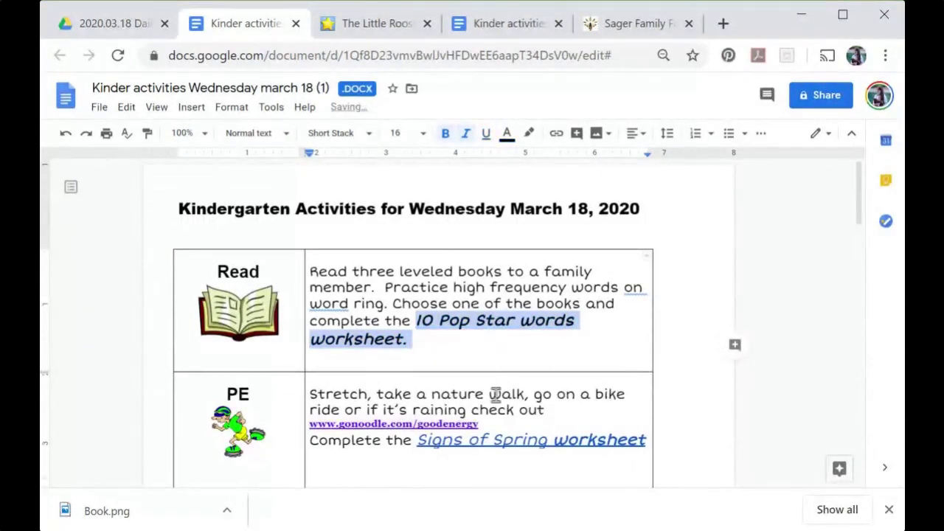
# - Check where the Signs of Spring link points, then reselect the worksheet text
pyautogui.click(511, 438)
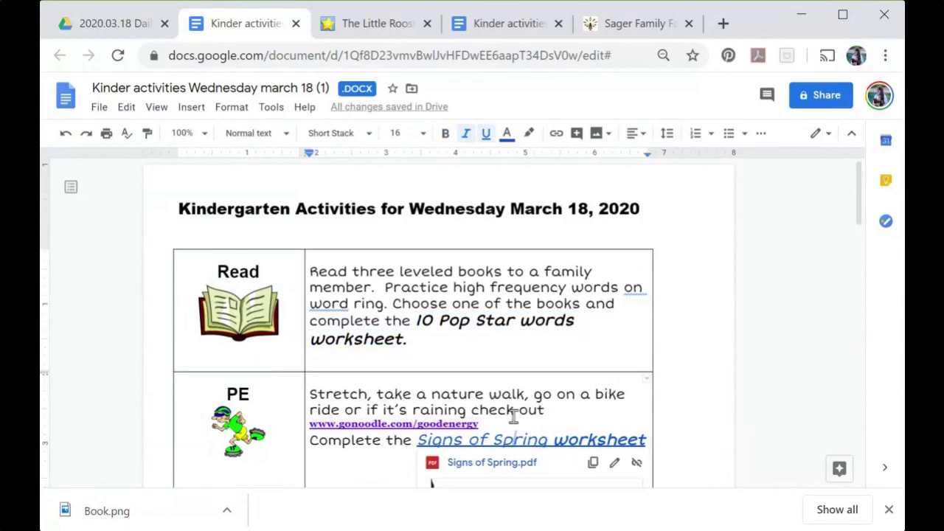
pyautogui.scroll(-2, 509, 432)
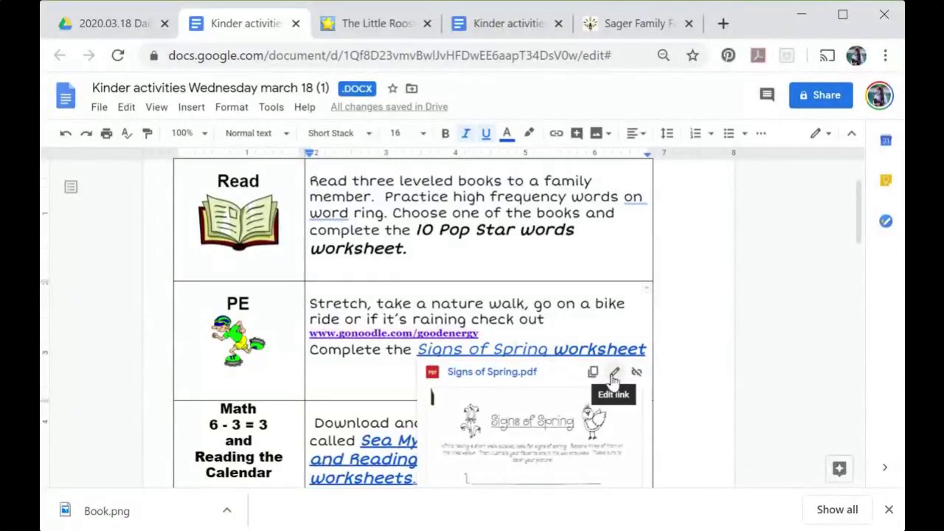
pyautogui.click(541, 266)
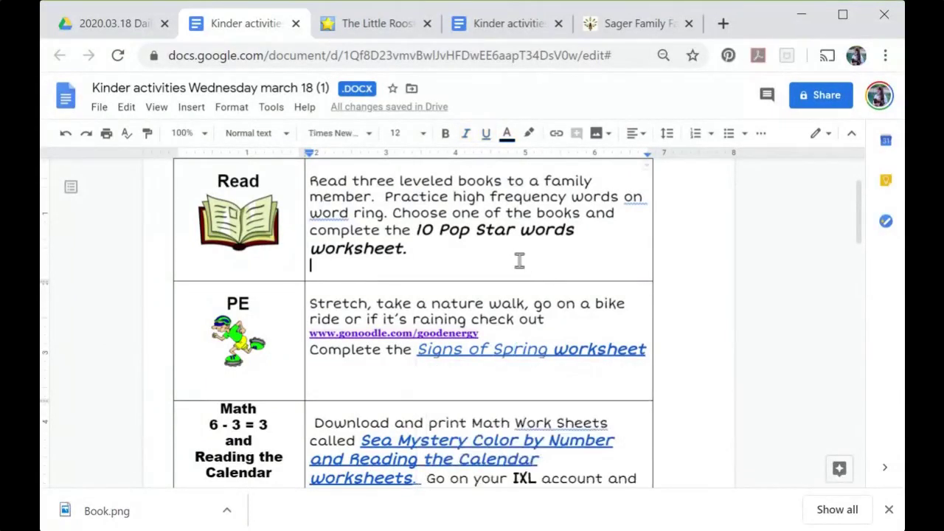
pyautogui.scroll(3, 502, 267)
pyautogui.moveTo(417, 339); pyautogui.dragTo(416, 320)
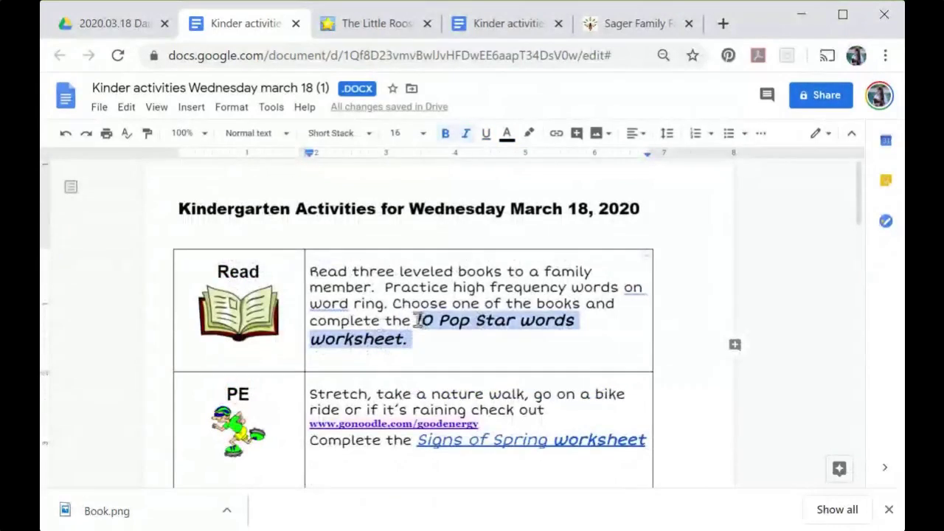
pyautogui.click(415, 322)
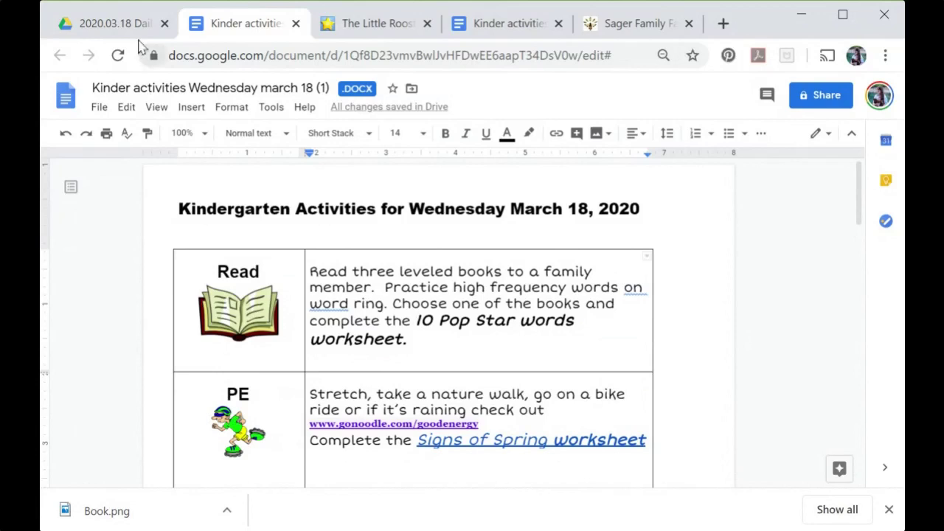
# - Return to the Drive folder and upload 'I found 10 popstar words.pdf'
pyautogui.click(118, 24)
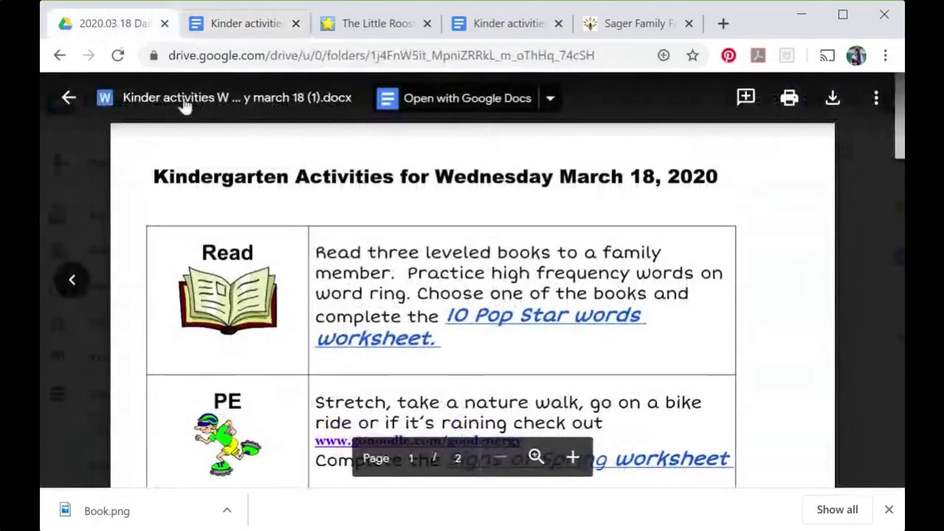
pyautogui.click(74, 103)
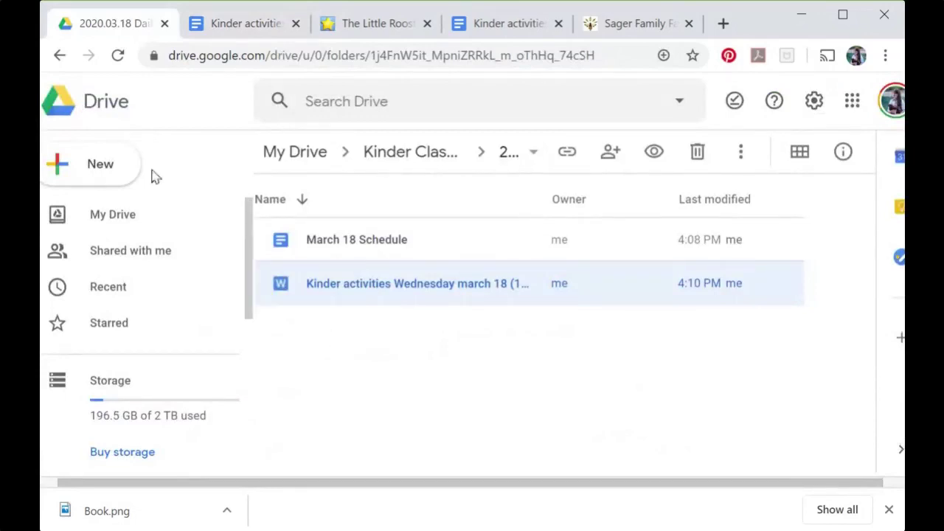
pyautogui.click(115, 168)
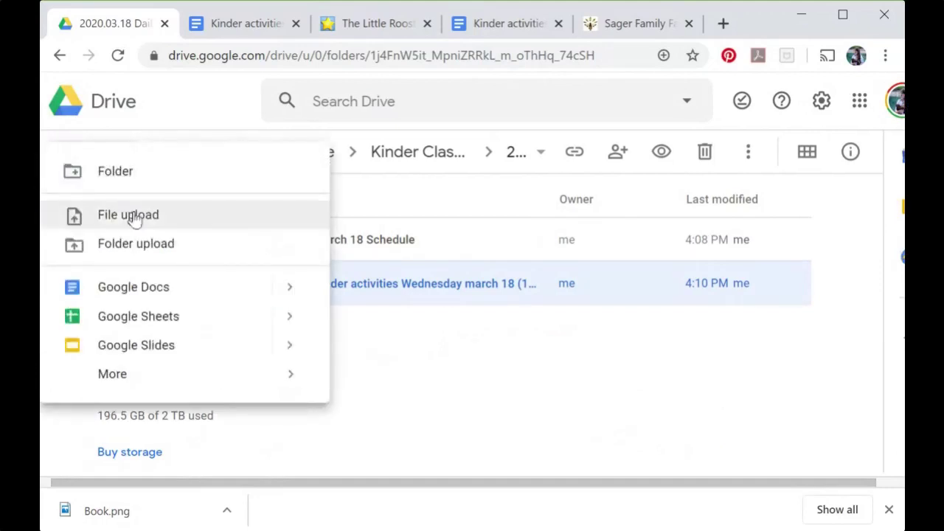
pyautogui.click(128, 214)
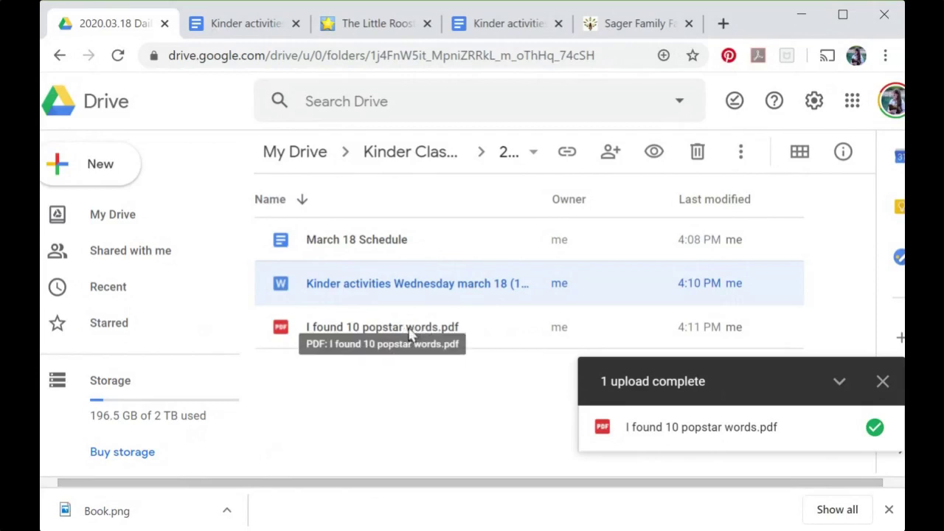
# - Turn on link sharing for the popstar words PDF and bring up its sharing settings
pyautogui.click(883, 381)
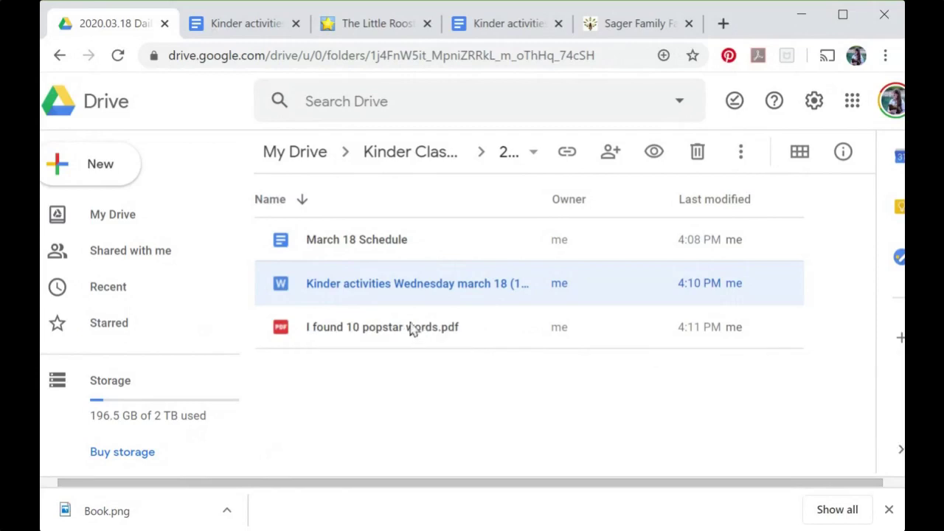
pyautogui.rightClick(374, 331)
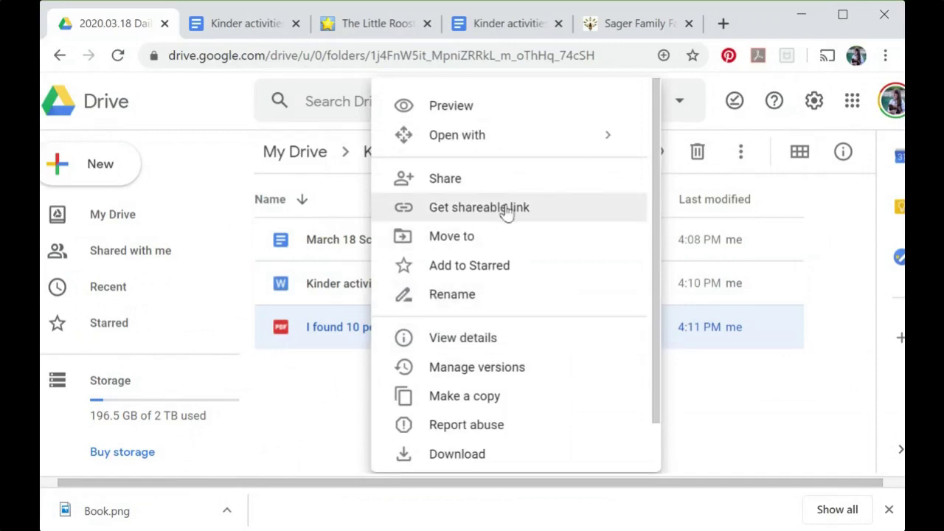
pyautogui.click(511, 209)
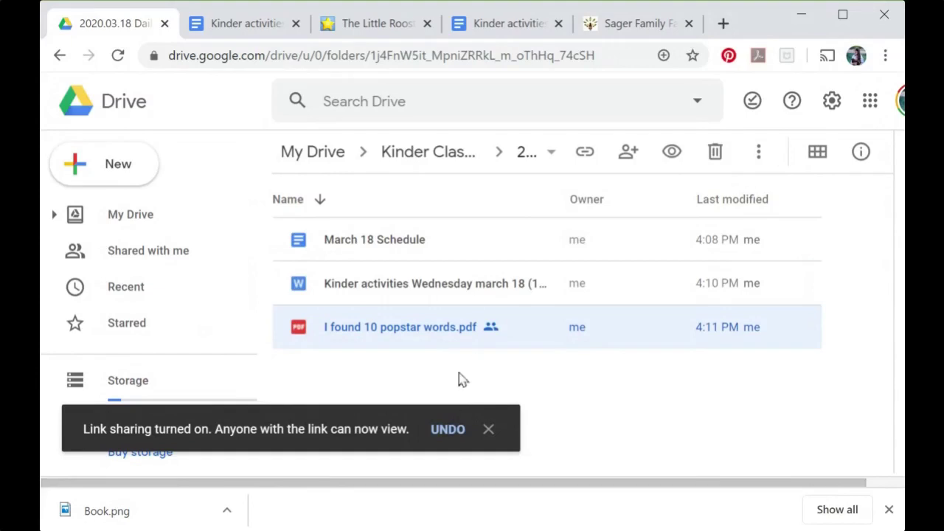
pyautogui.rightClick(436, 331)
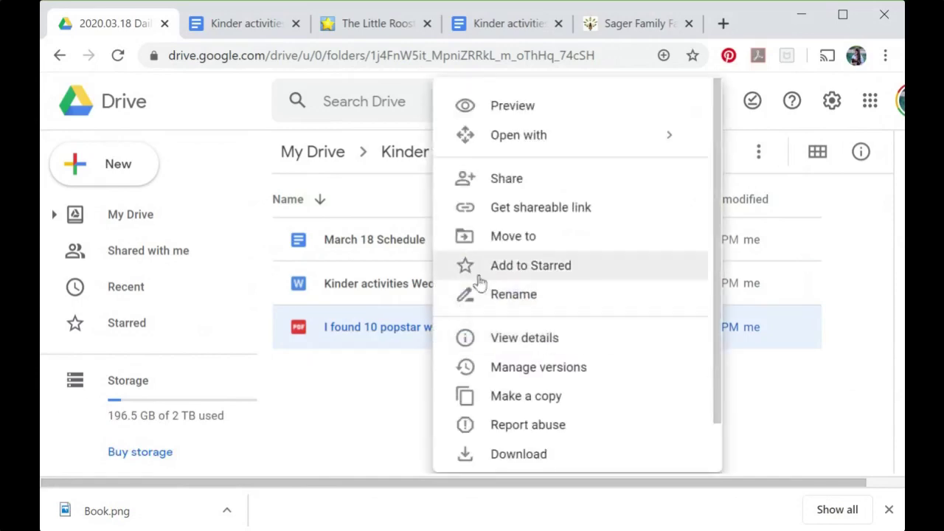
pyautogui.click(526, 183)
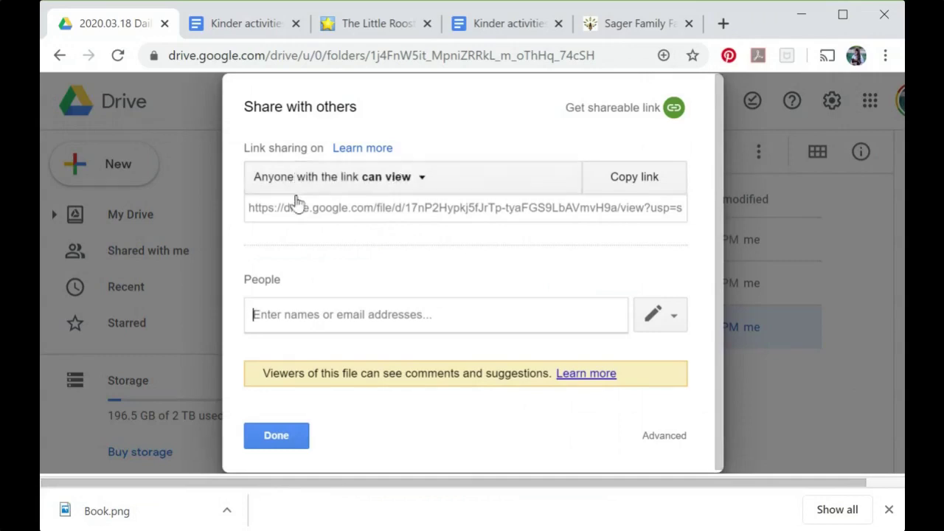
# - Set the PDF's link access to 'Anyone with the link can view'
pyautogui.click(421, 177)
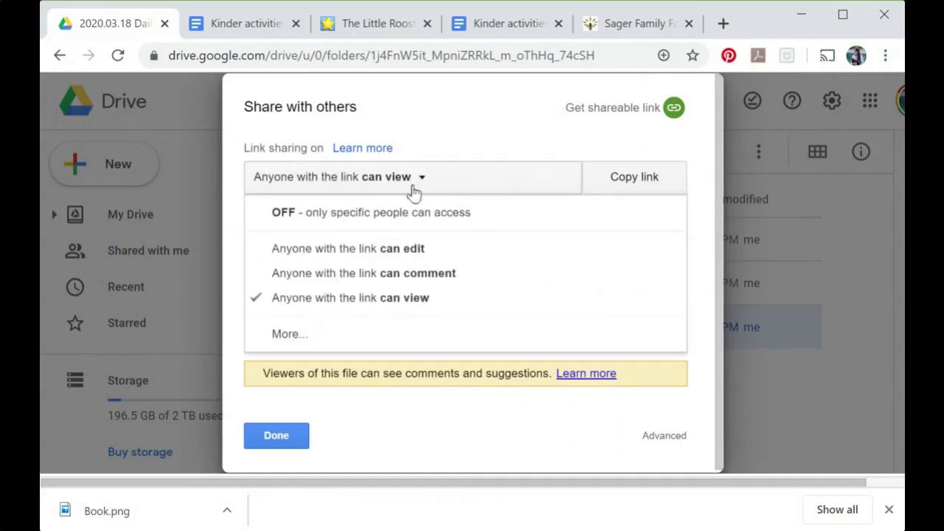
pyautogui.click(404, 213)
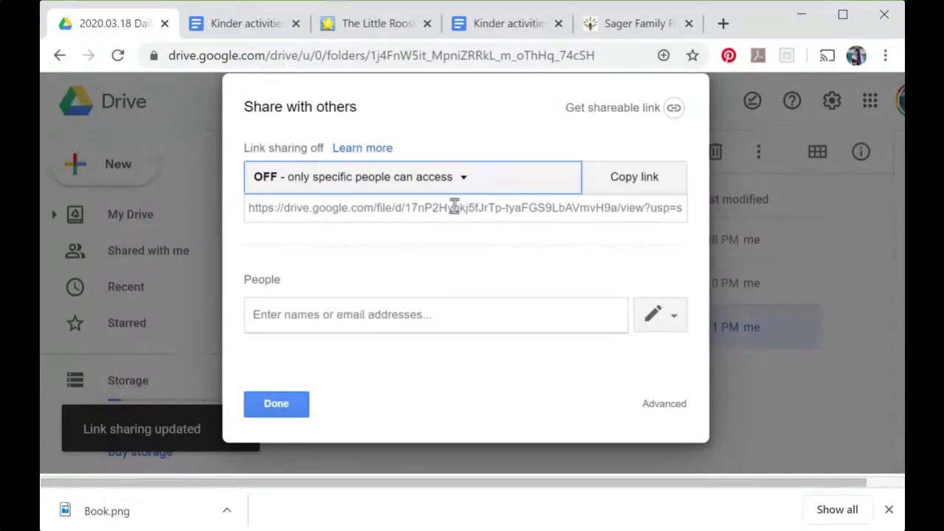
pyautogui.click(460, 181)
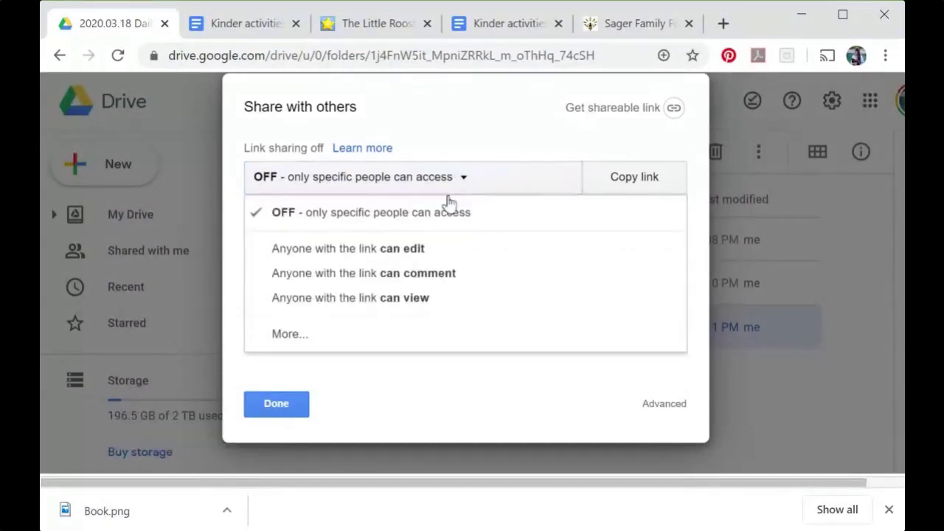
pyautogui.click(421, 302)
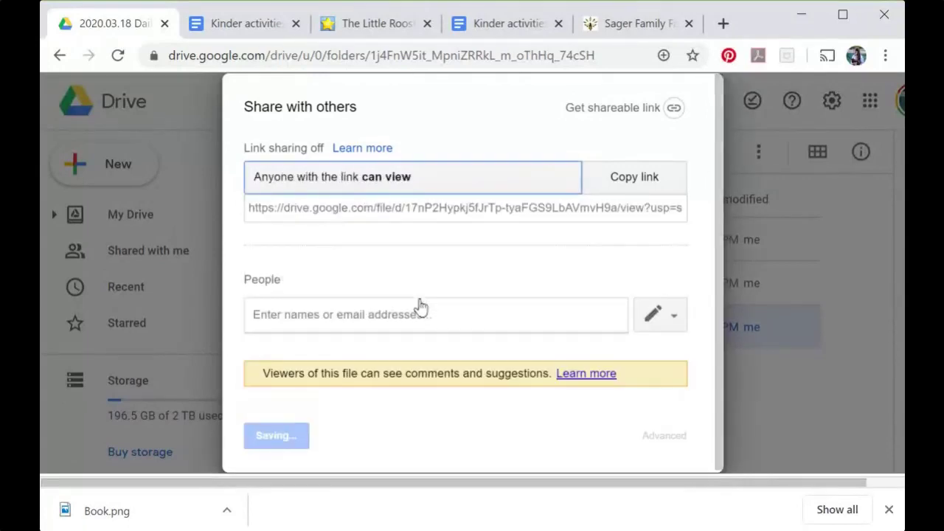
pyautogui.click(421, 180)
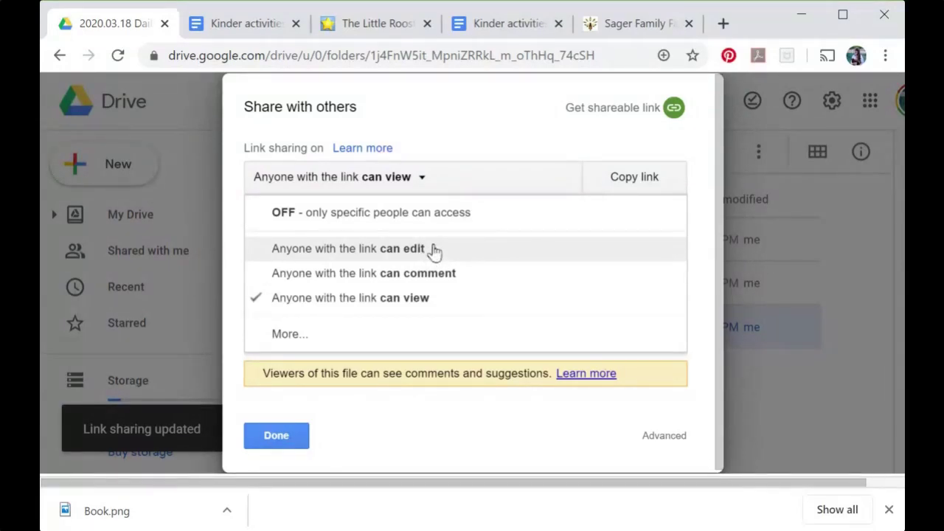
pyautogui.click(428, 306)
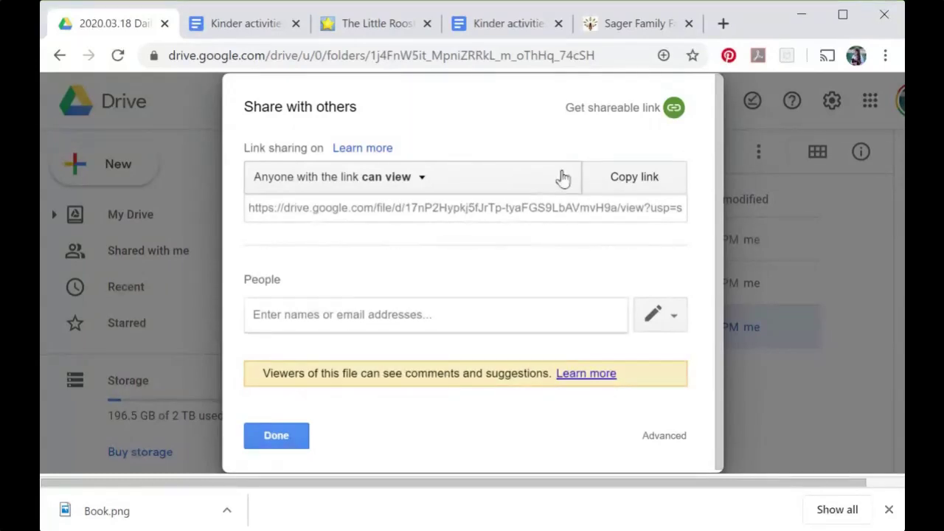
# - Copy the PDF's share link, close the dialog, and return to the Kinder activities document
pyautogui.click(640, 177)
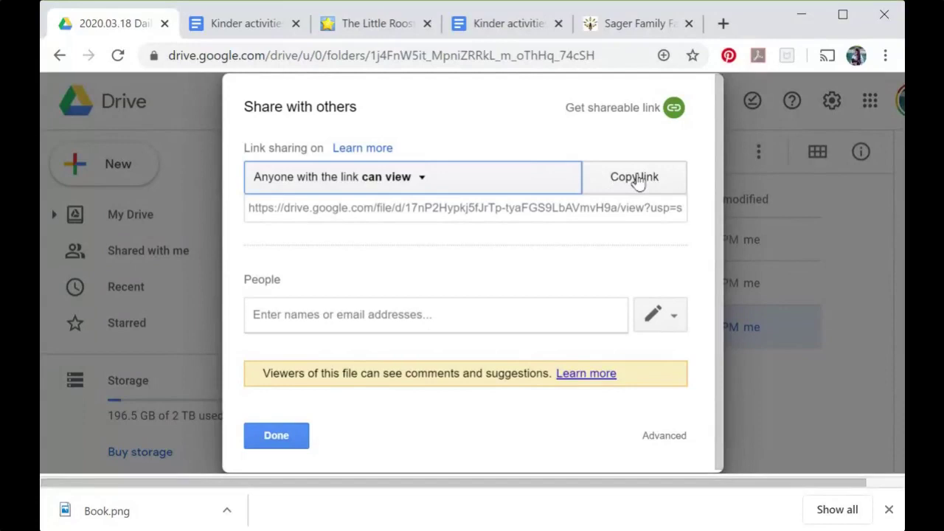
pyautogui.click(638, 178)
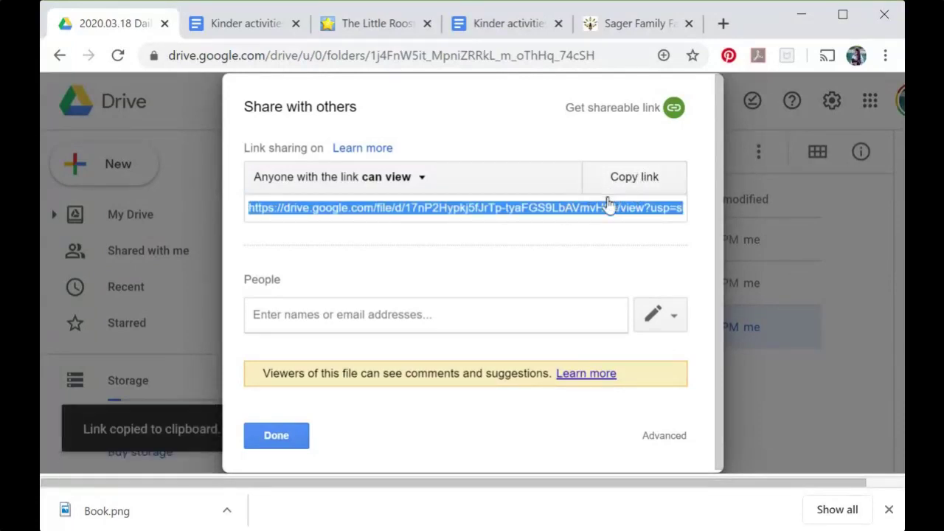
pyautogui.click(263, 436)
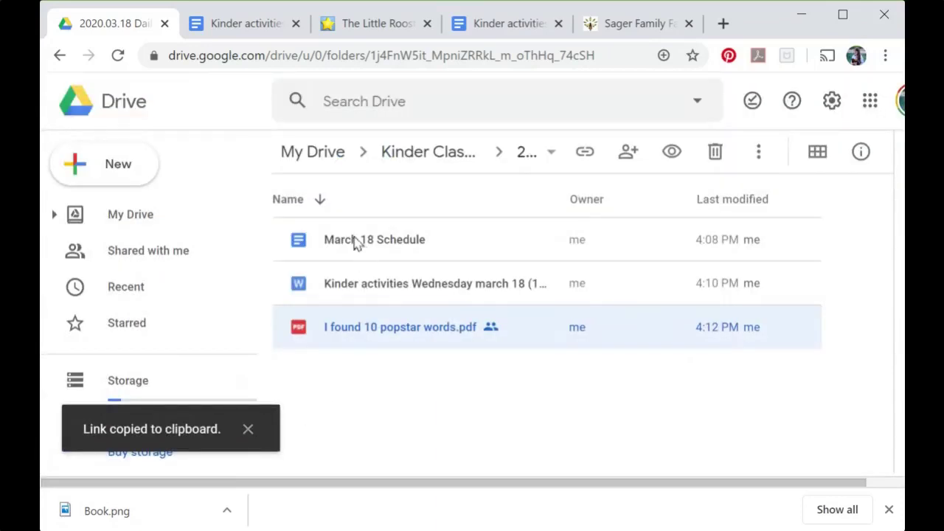
pyautogui.click(251, 28)
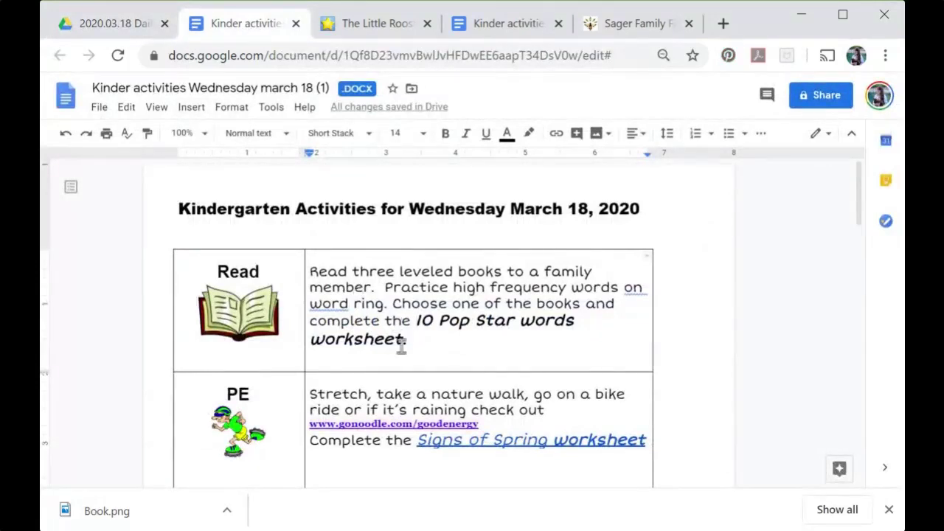
# - Link '10 Pop Star words worksheet' to the copied popstar words PDF share URL
pyautogui.moveTo(414, 323); pyautogui.dragTo(410, 339)
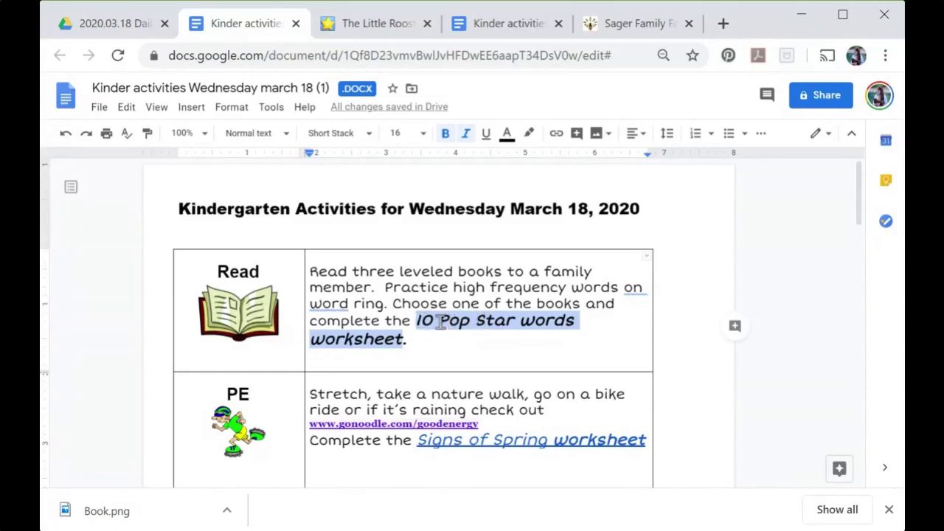
pyautogui.rightClick(440, 323)
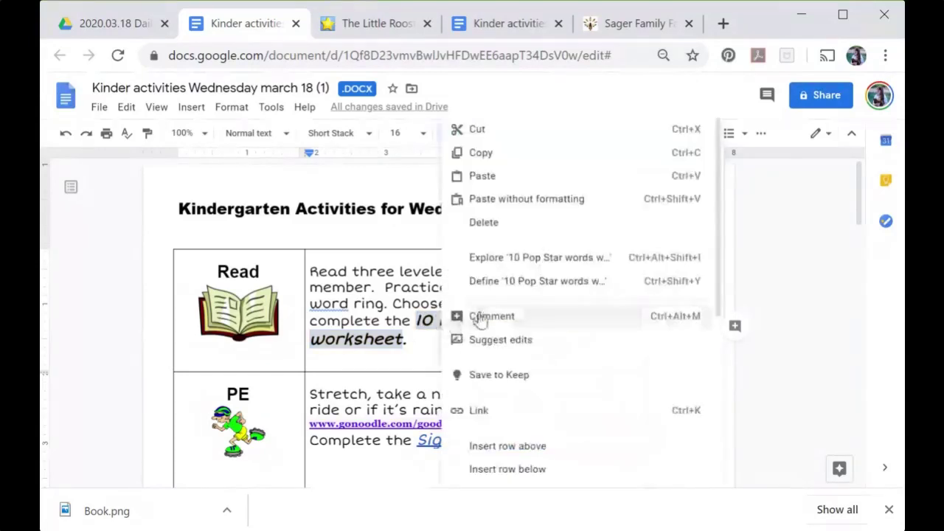
pyautogui.click(511, 415)
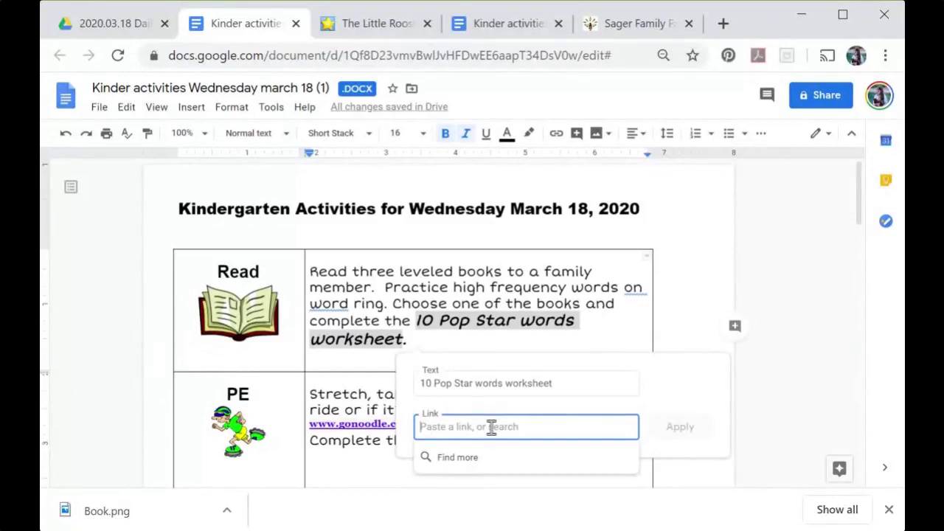
pyautogui.hotkey('ctrl', 'v')
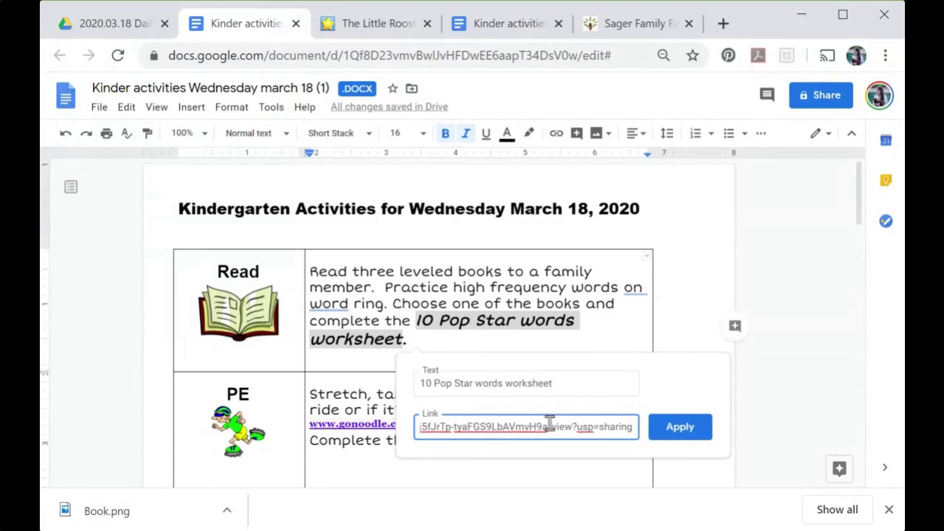
pyautogui.click(681, 428)
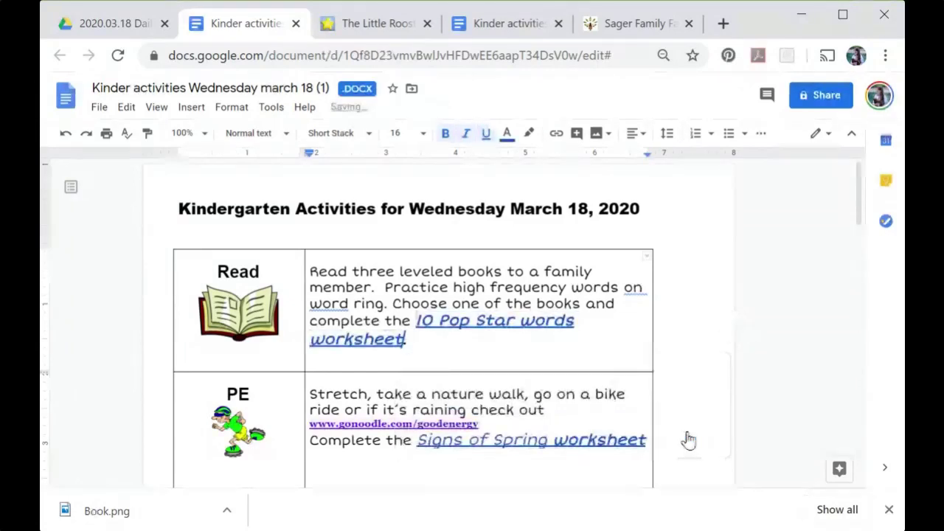
pyautogui.click(509, 322)
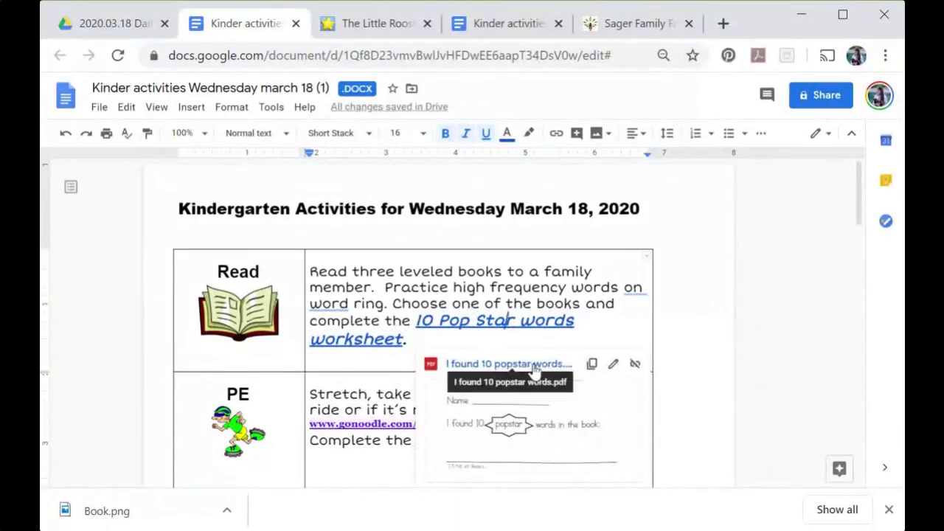
pyautogui.click(509, 364)
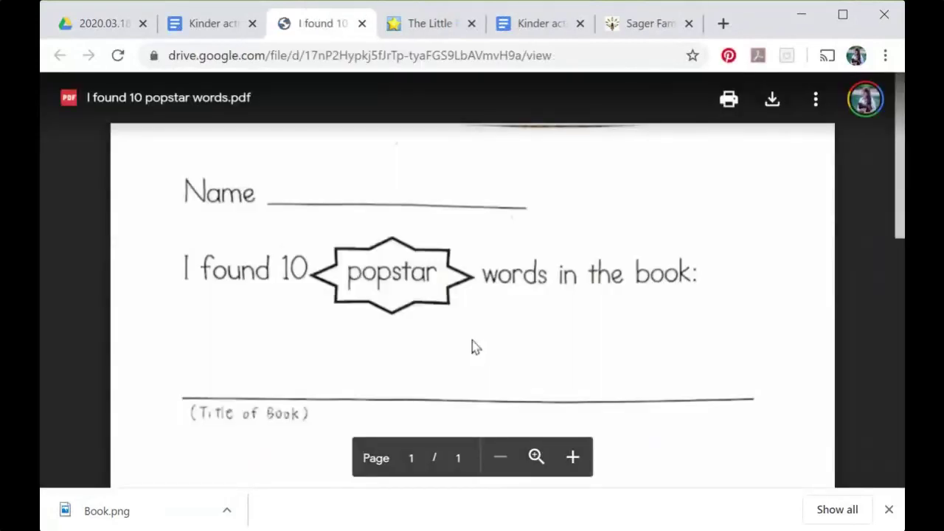
pyautogui.scroll(-7, 460, 288)
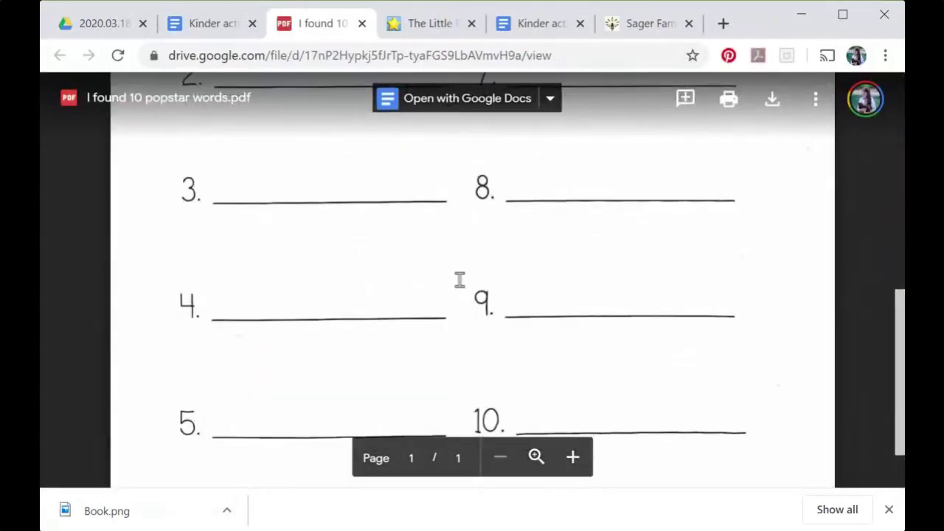
pyautogui.scroll(-1, 460, 280)
pyautogui.scroll(8, 460, 281)
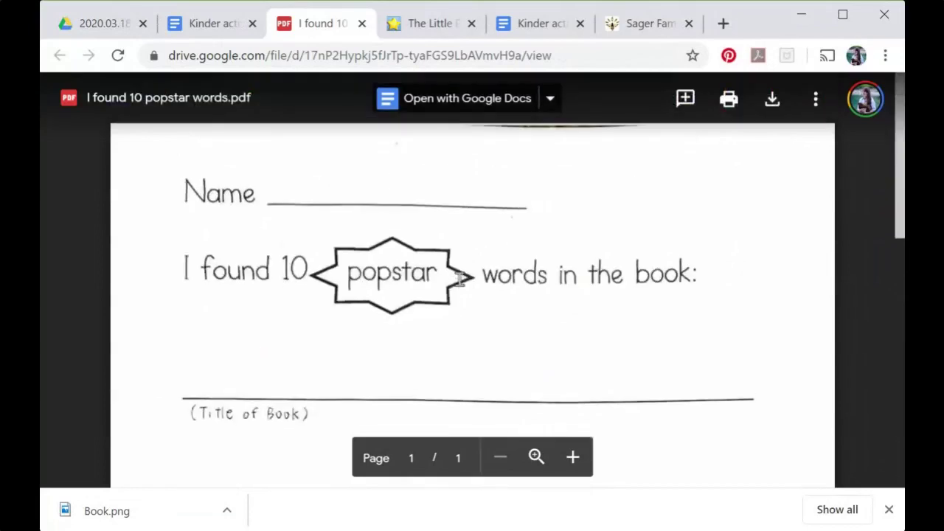
pyautogui.click(361, 23)
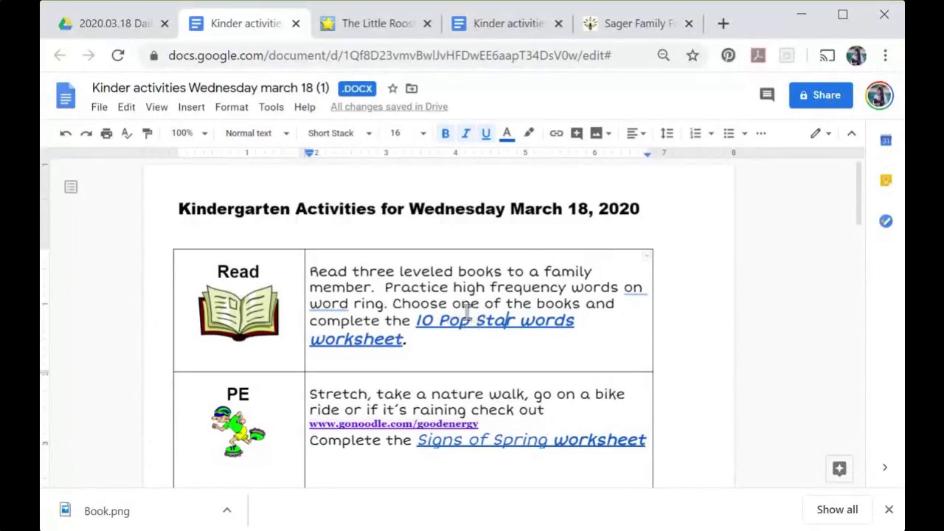
pyautogui.scroll(-4, 454, 303)
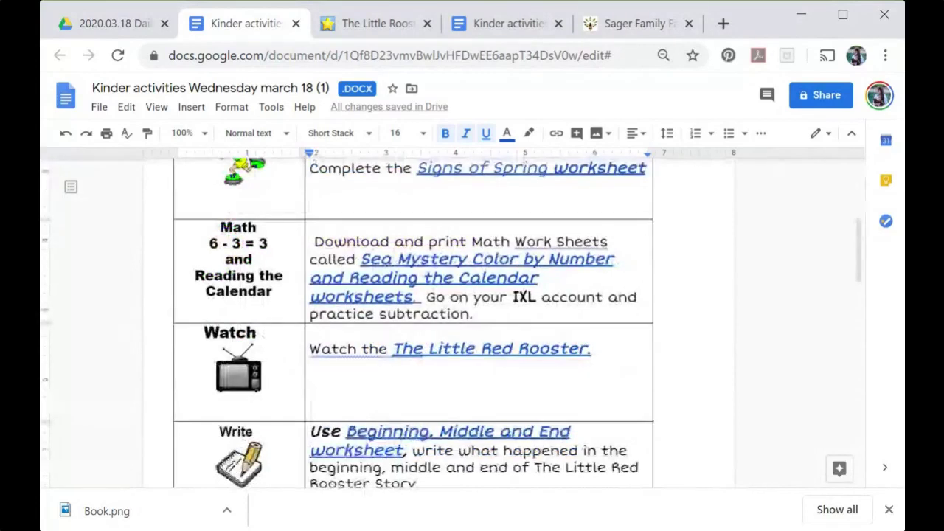
pyautogui.scroll(-4, 438, 351)
pyautogui.scroll(-3, 438, 352)
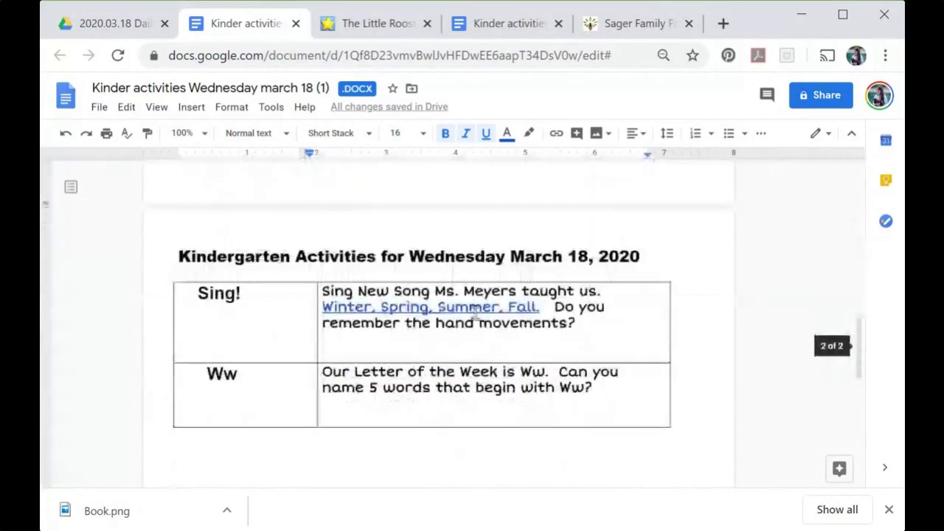
pyautogui.click(441, 307)
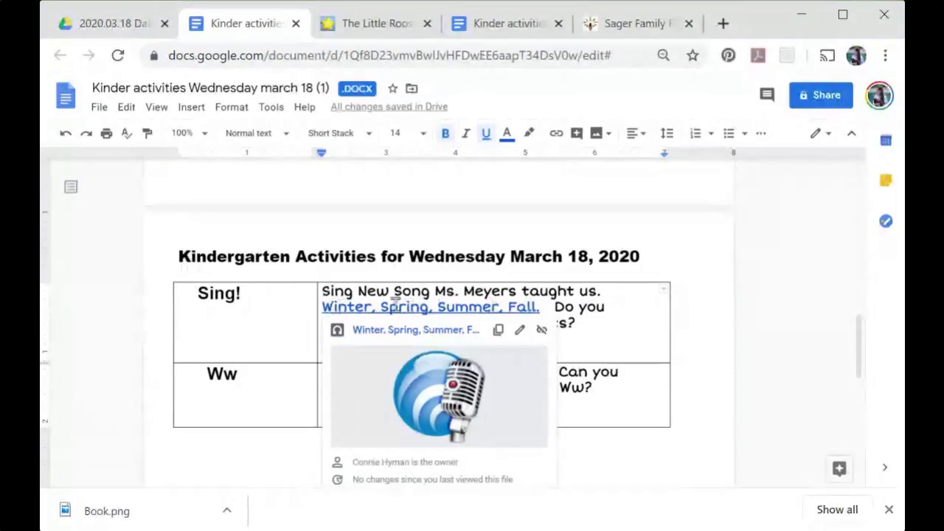
pyautogui.scroll(1, 445, 310)
pyautogui.scroll(-6, 452, 309)
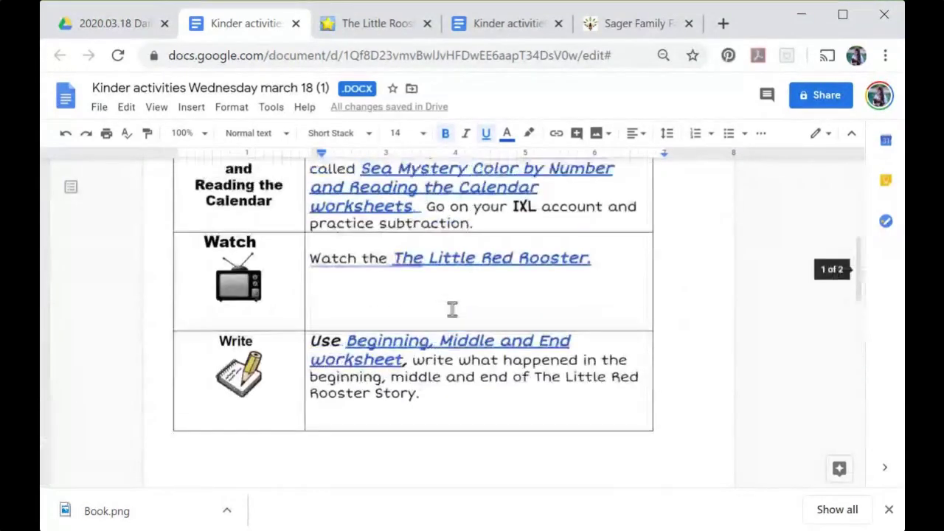
pyautogui.scroll(4, 452, 309)
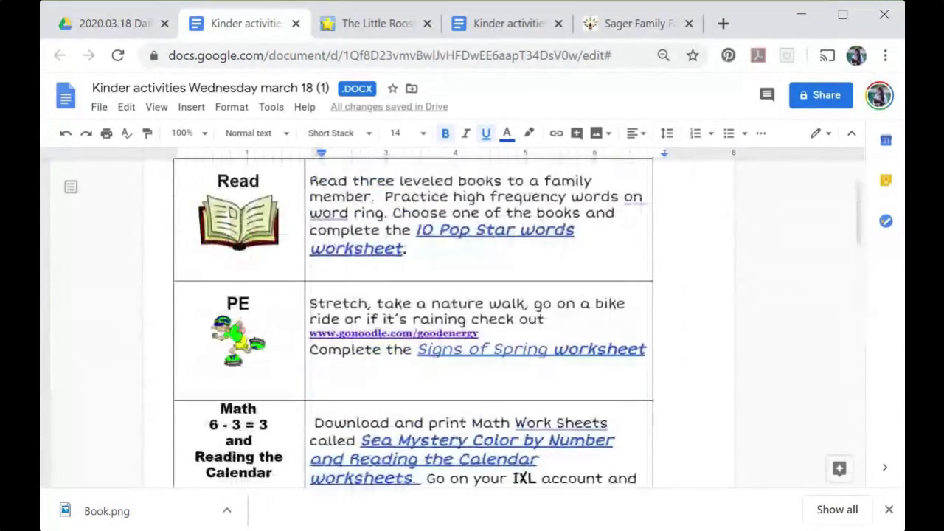
pyautogui.scroll(-4, 534, 332)
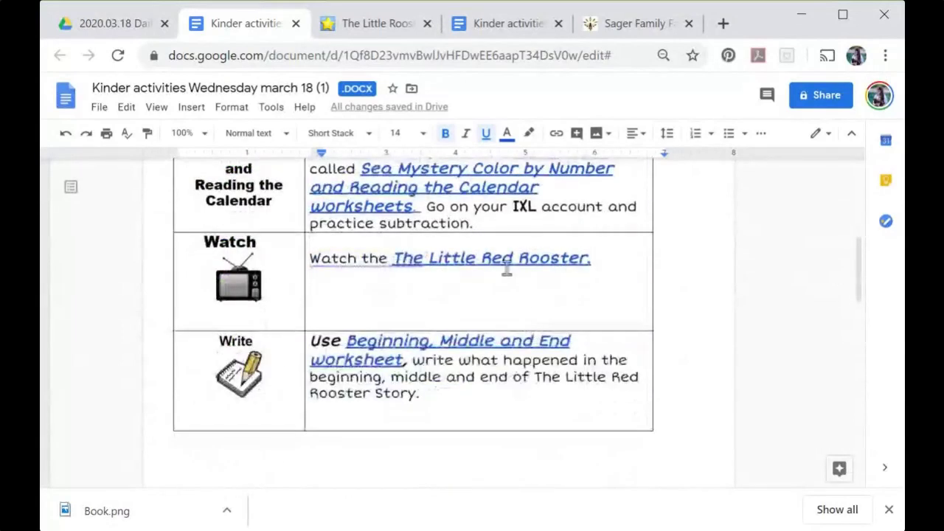
pyautogui.click(376, 25)
pyautogui.click(376, 56)
pyautogui.hotkey('ctrl', 'c')
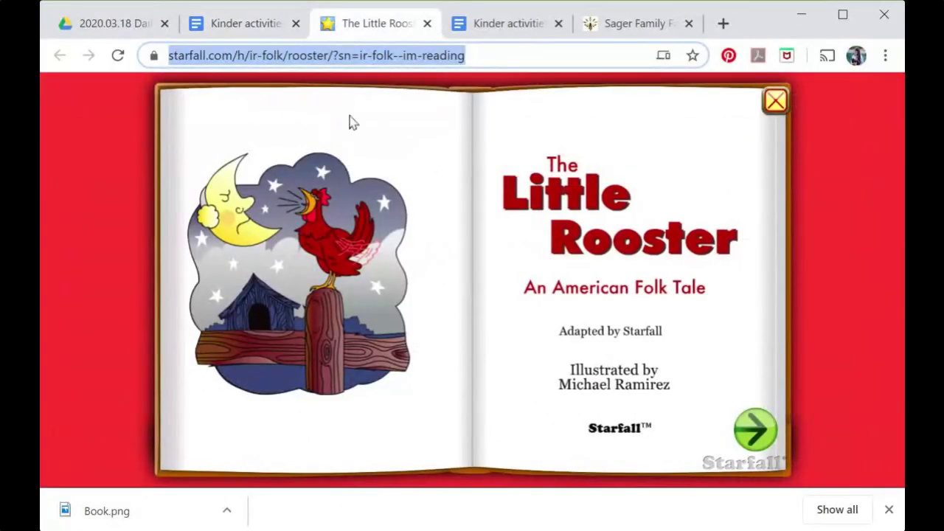
pyautogui.click(271, 59)
pyautogui.doubleClick(281, 56)
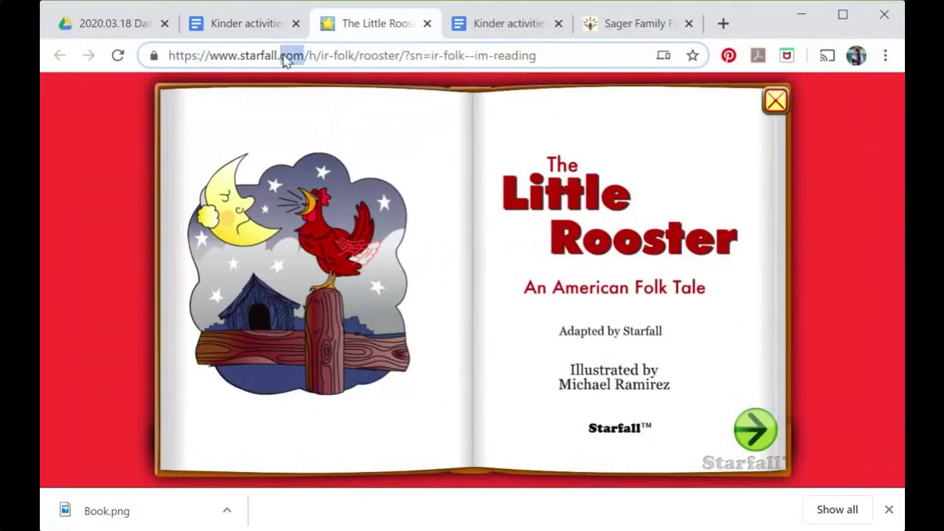
pyautogui.tripleClick(394, 56)
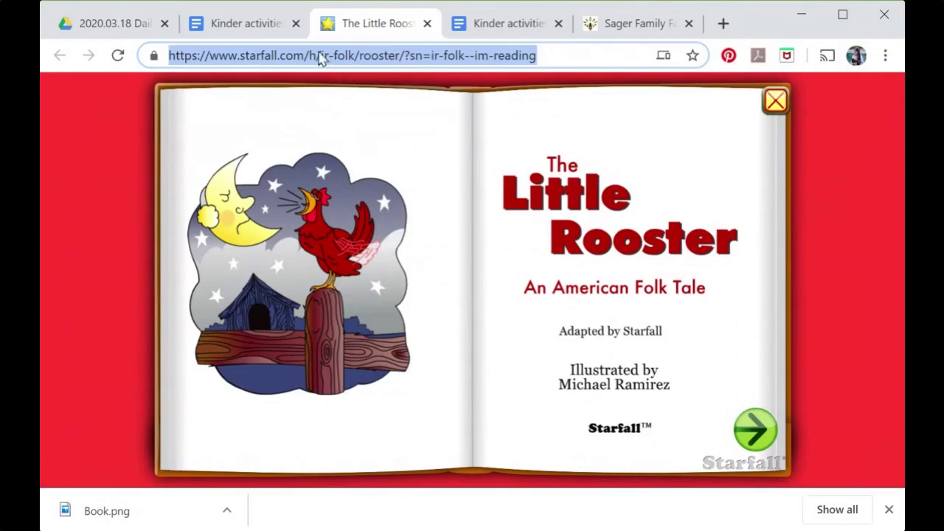
pyautogui.click(250, 26)
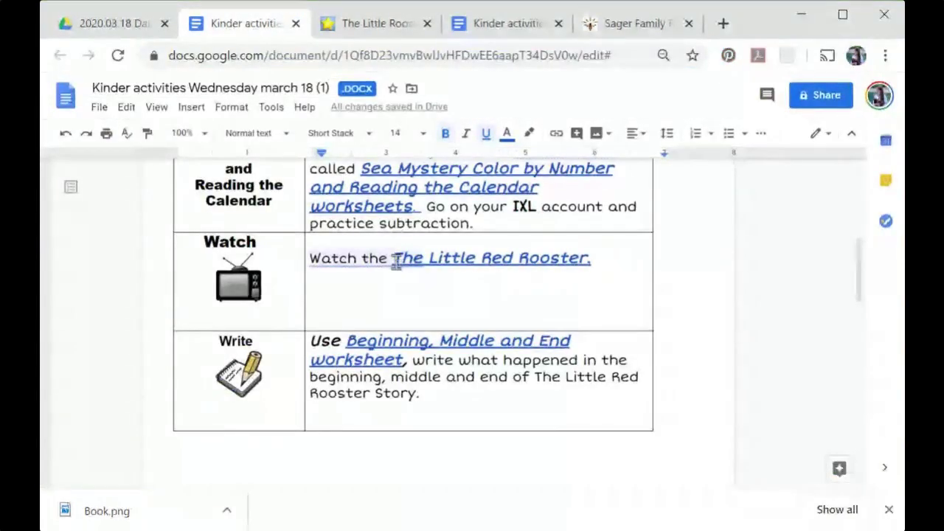
# - Replace The Little Red Rooster link with the pasted Starfall story address
pyautogui.moveTo(394, 259)
pyautogui.mouseDown()
pyautogui.moveTo(495, 276)
pyautogui.moveTo(591, 261)
pyautogui.mouseUp()
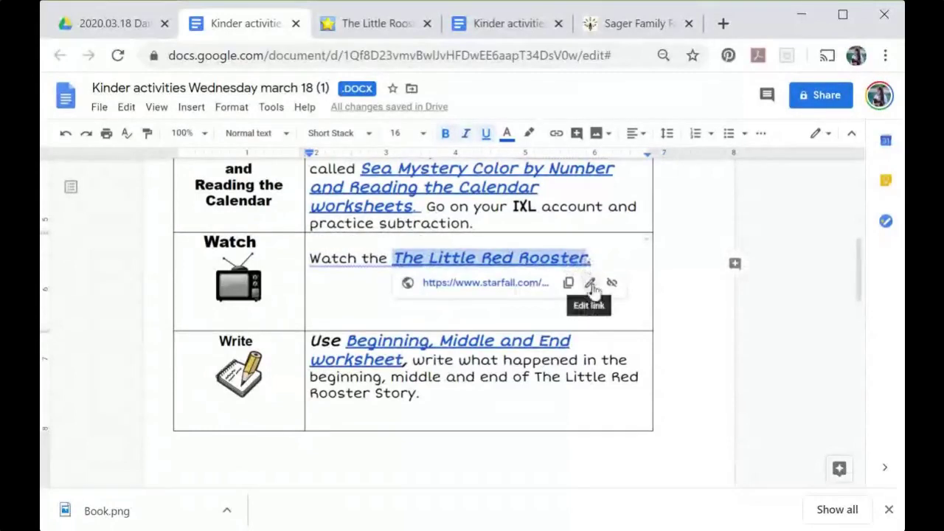
pyautogui.click(590, 282)
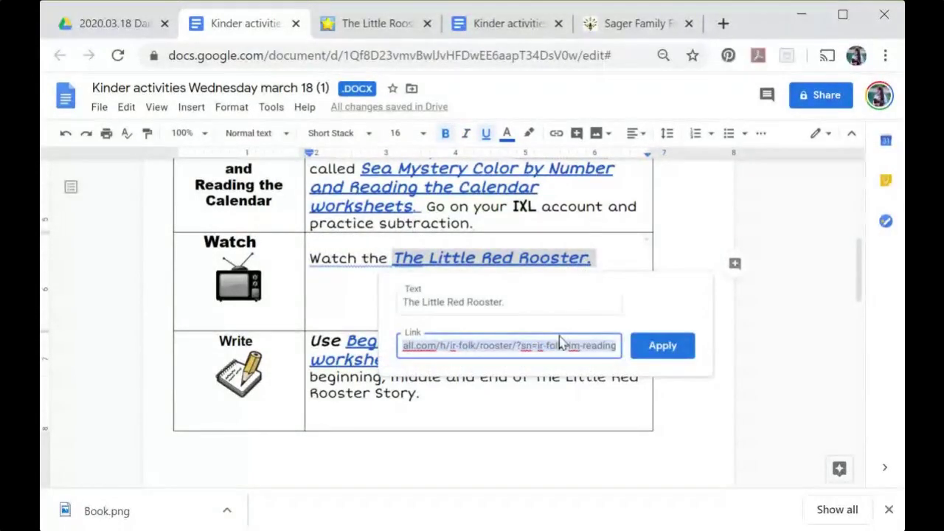
pyautogui.press('BackSpace')
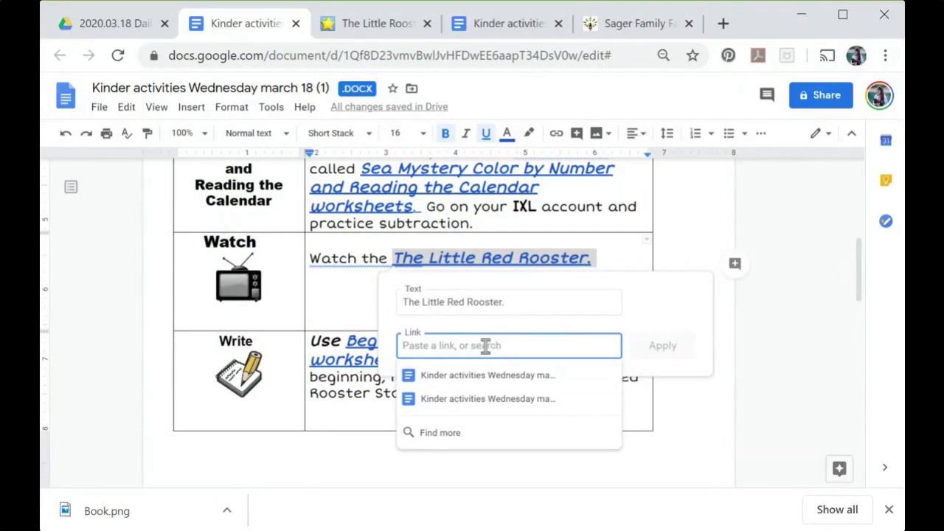
pyautogui.hotkey('ctrl', 'v')
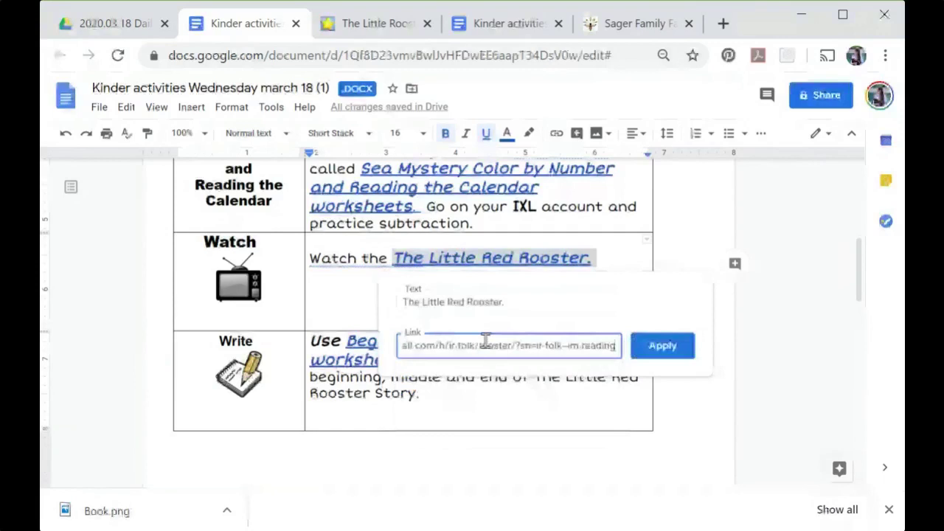
pyautogui.moveTo(541, 345); pyautogui.dragTo(365, 345)
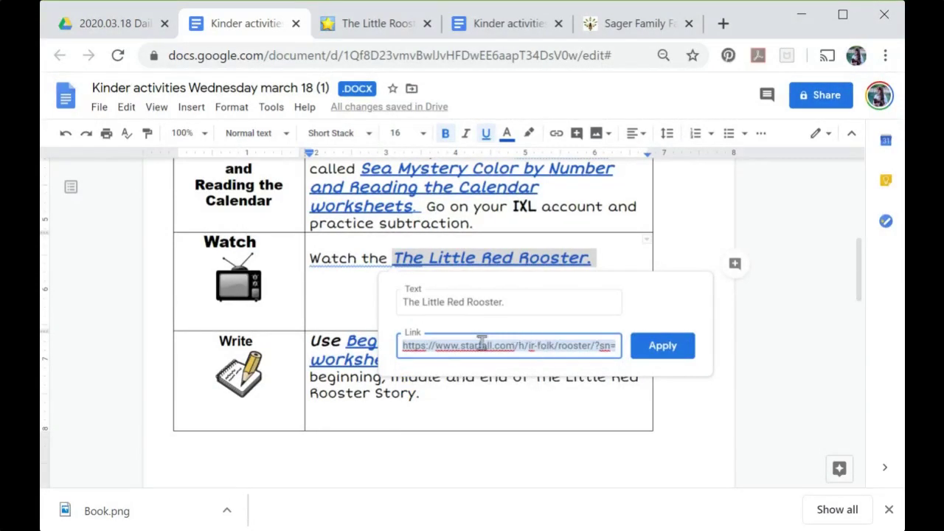
pyautogui.click(662, 346)
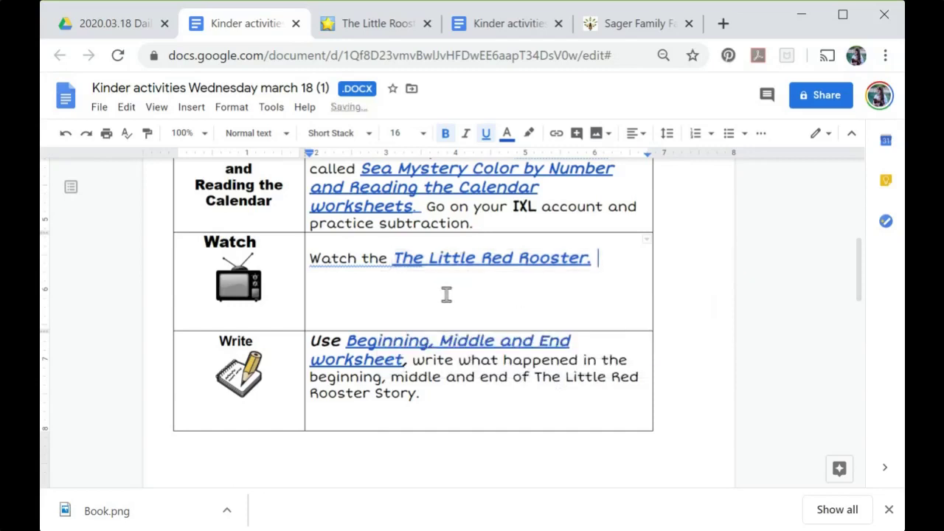
# - Scroll back to the top and close the activities document tab
pyautogui.scroll(1, 446, 292)
pyautogui.scroll(2, 465, 295)
pyautogui.scroll(-1, 516, 332)
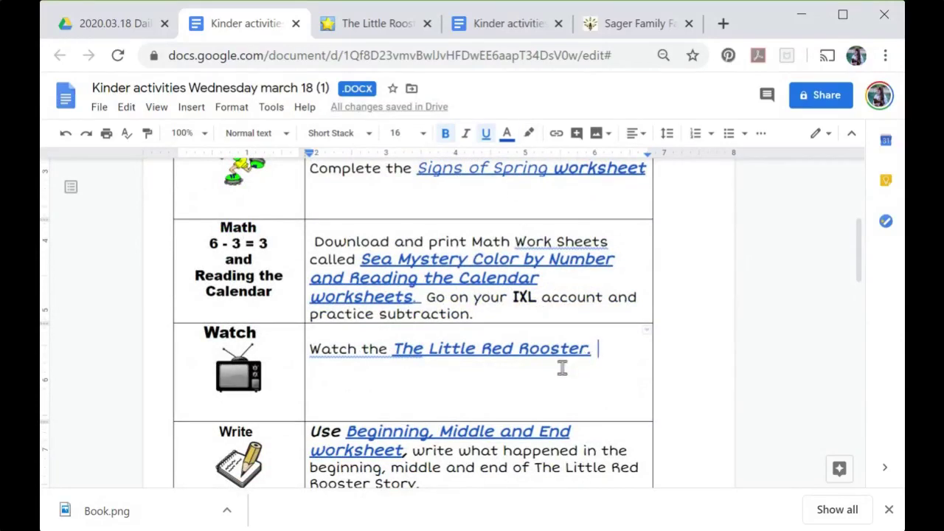
pyautogui.scroll(3, 562, 369)
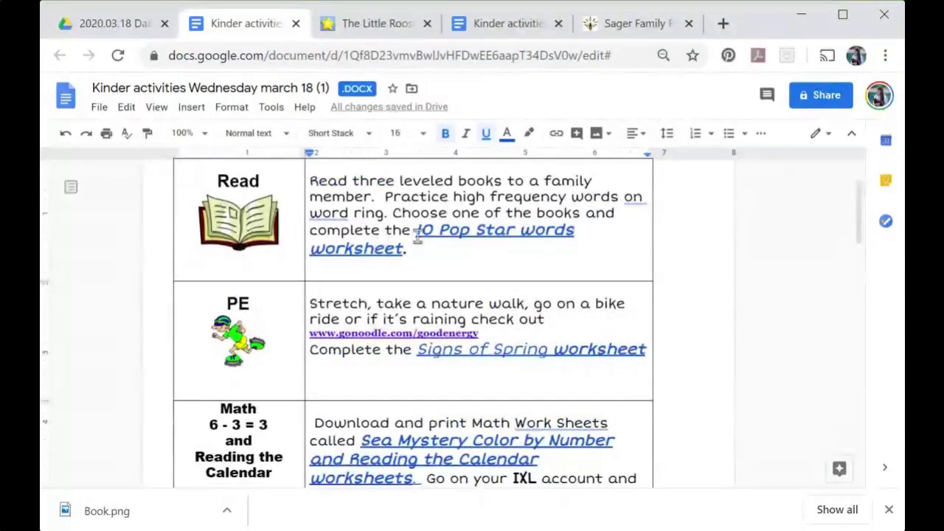
pyautogui.scroll(1, 377, 255)
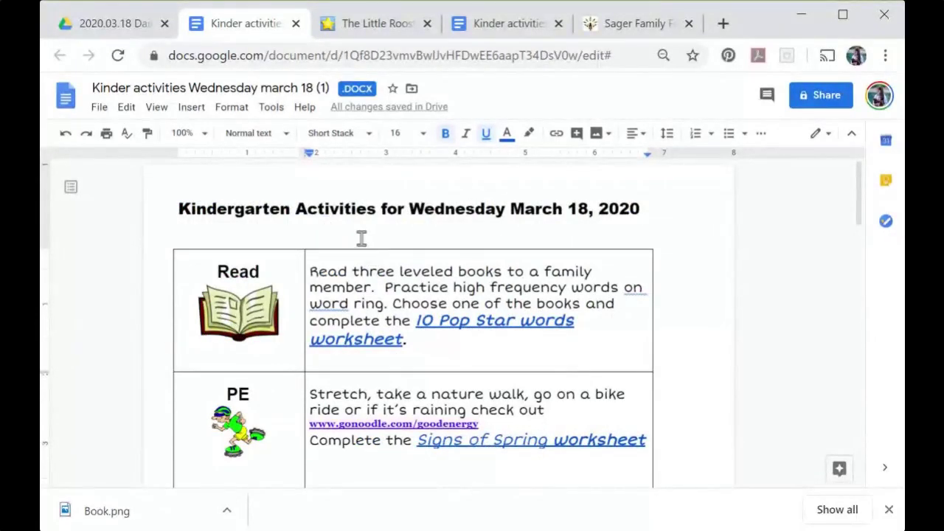
pyautogui.click(296, 24)
# - From the Daily Schedule folder, reopen the Kinder activities .docx in Google Docs
pyautogui.click(86, 34)
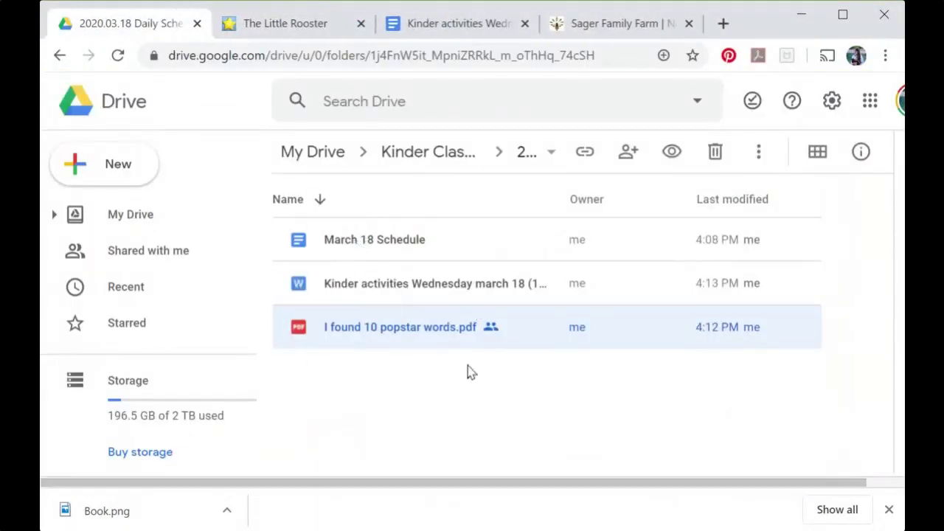
pyautogui.click(452, 288)
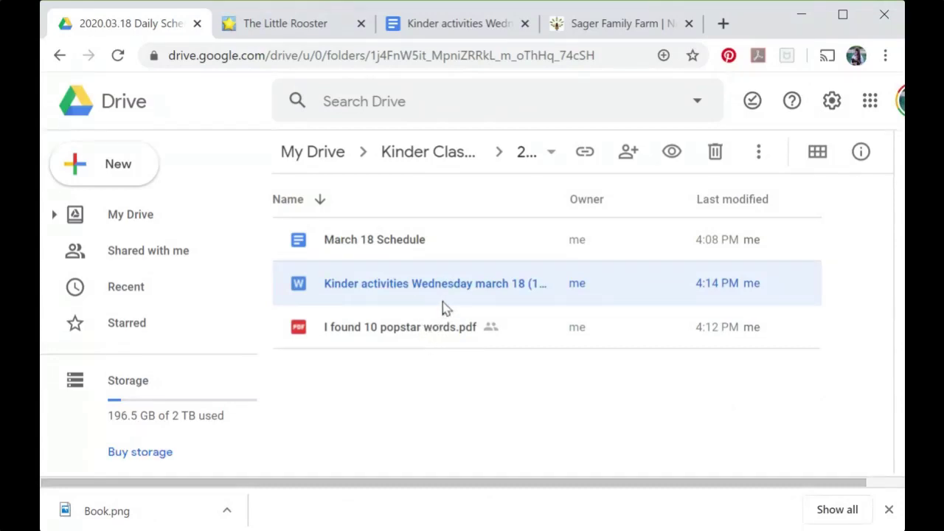
pyautogui.doubleClick(386, 288)
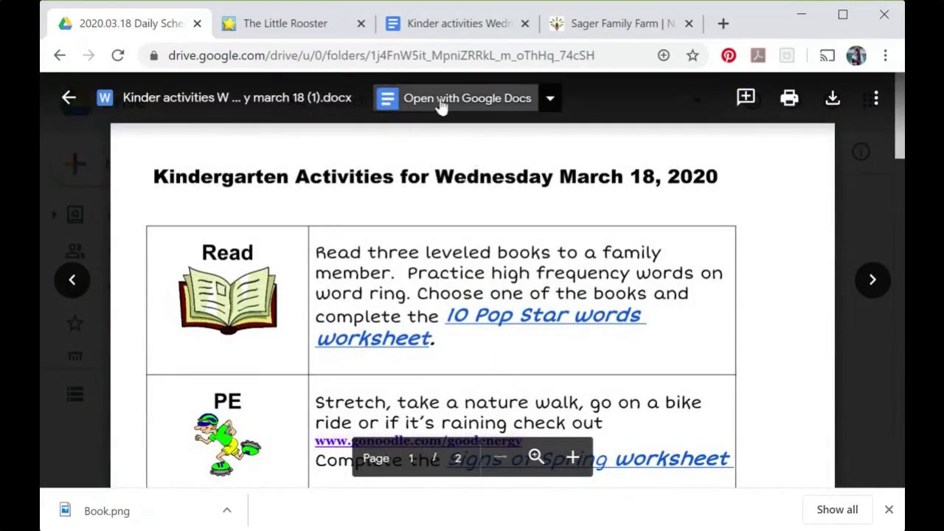
pyautogui.click(439, 107)
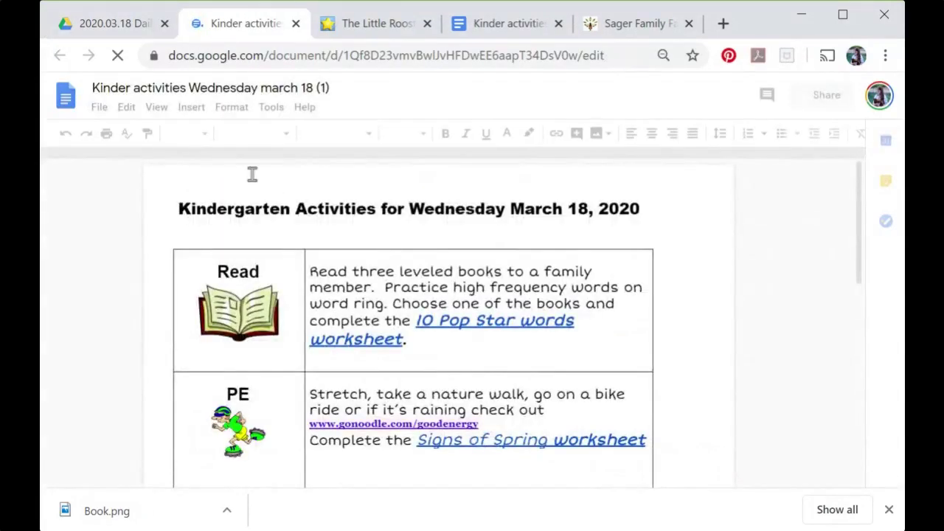
# - View the File > Download options without downloading, then return to the Drive preview tab
pyautogui.click(99, 109)
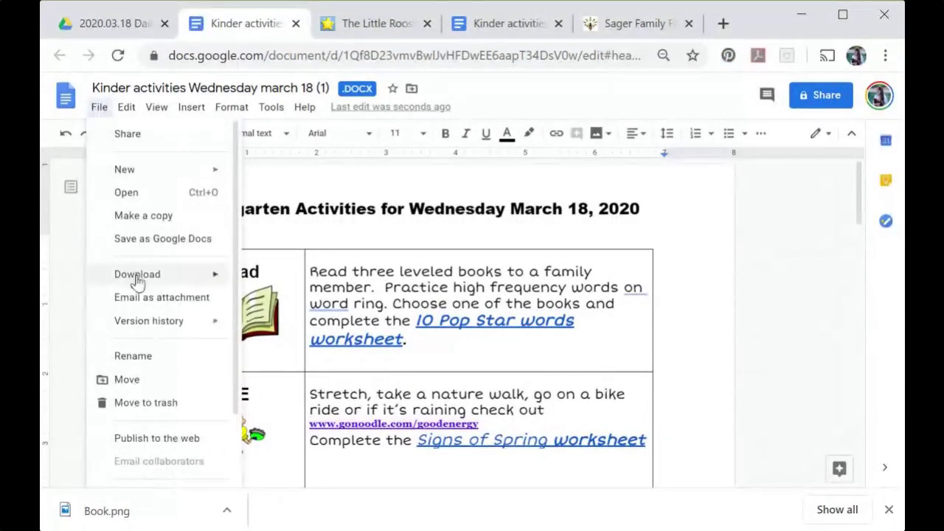
pyautogui.moveTo(137, 281)
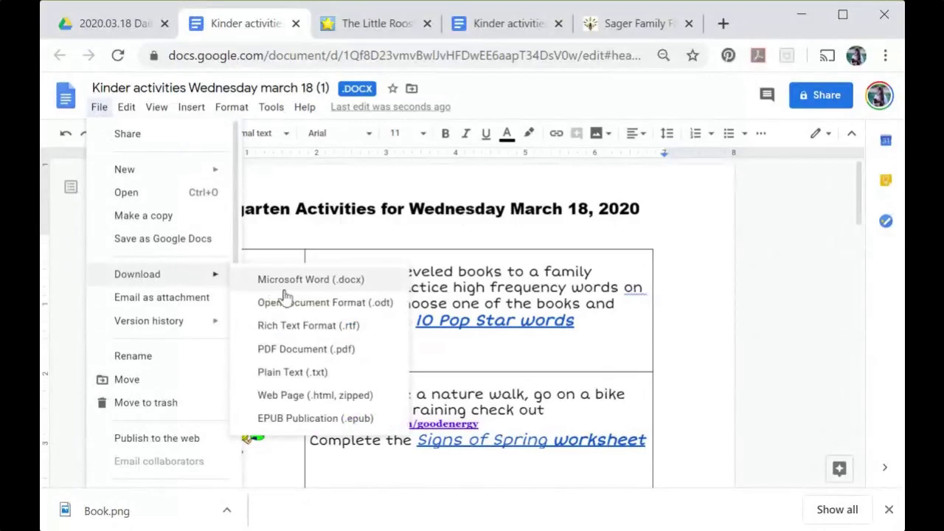
pyautogui.click(296, 352)
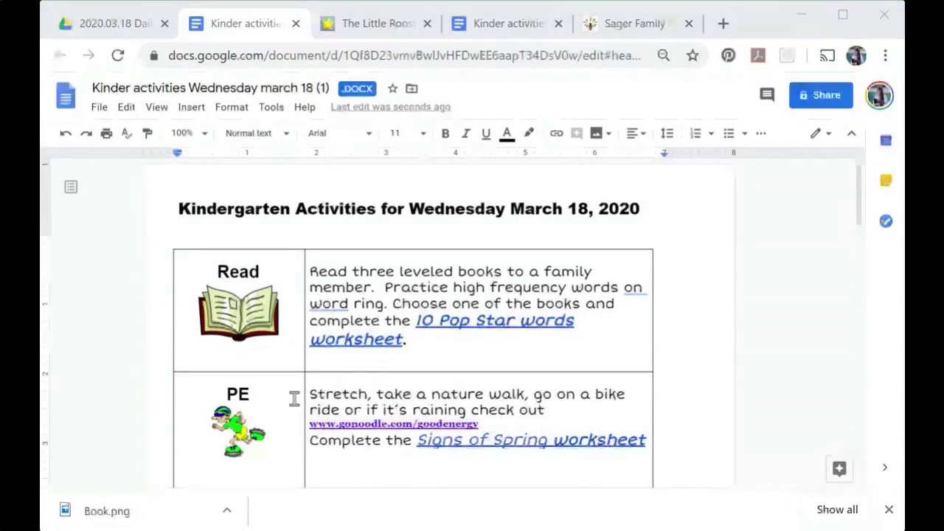
pyautogui.click(782, 18)
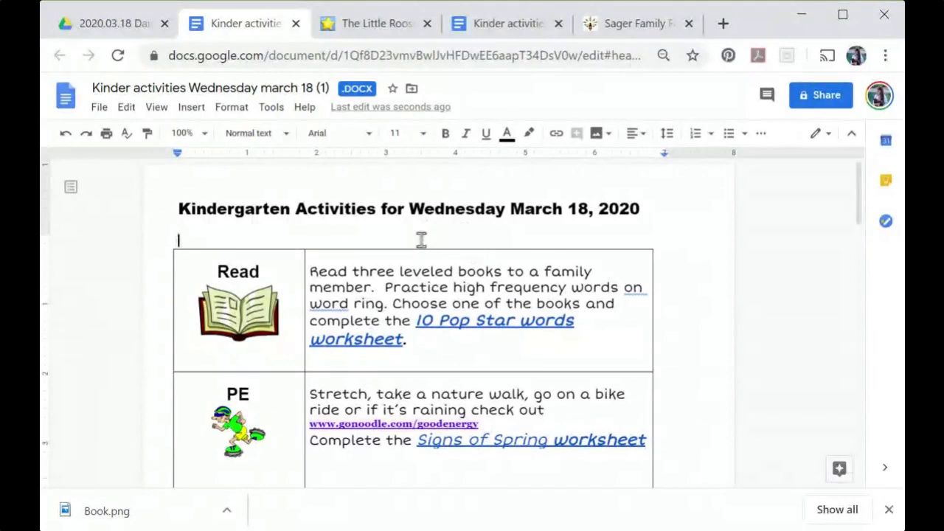
# - Close the file preview and make a copy of the Kinder activities file
pyautogui.click(94, 25)
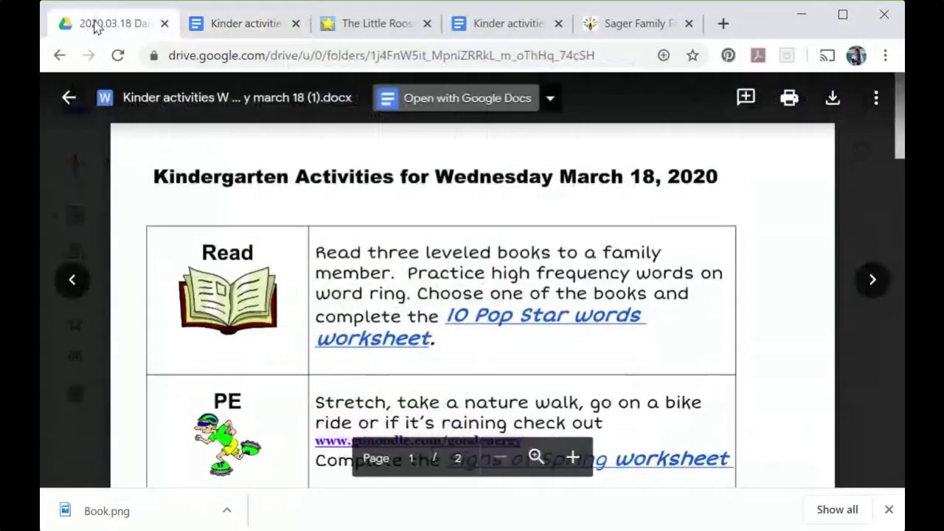
pyautogui.click(66, 97)
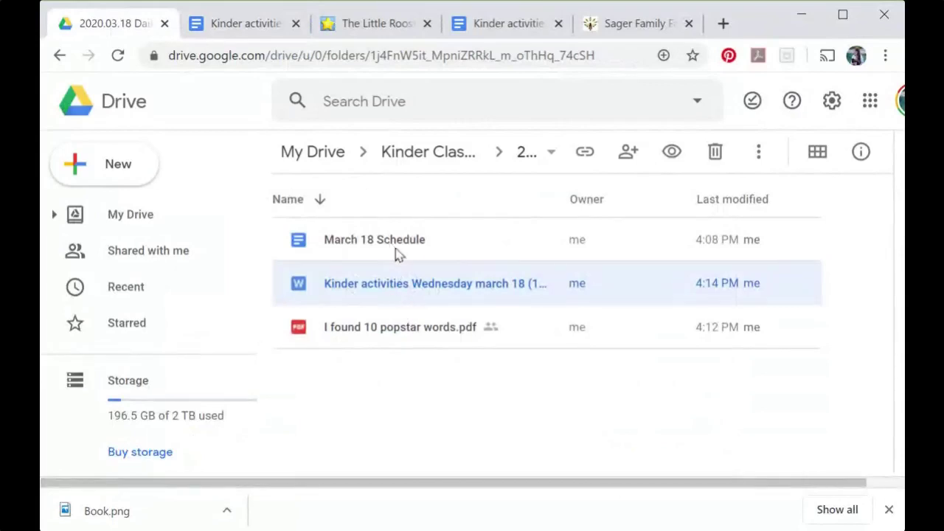
pyautogui.rightClick(398, 291)
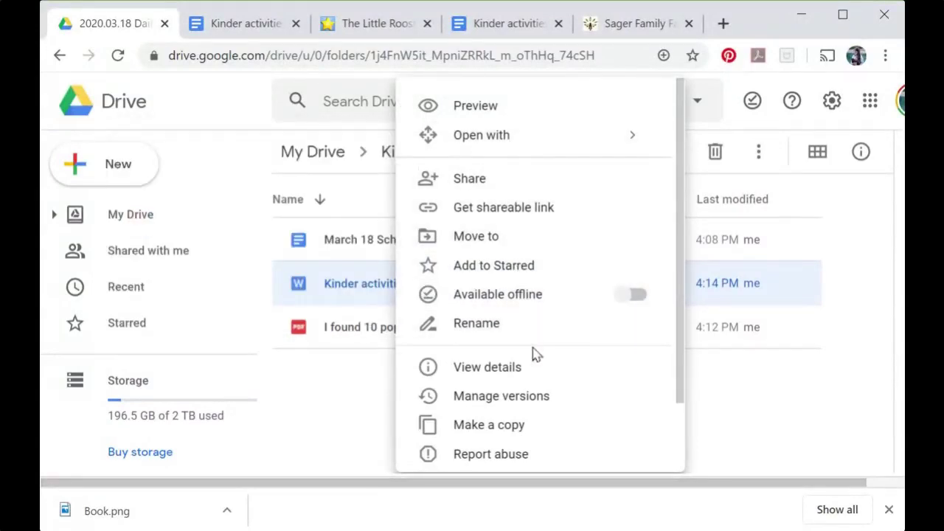
pyautogui.click(544, 433)
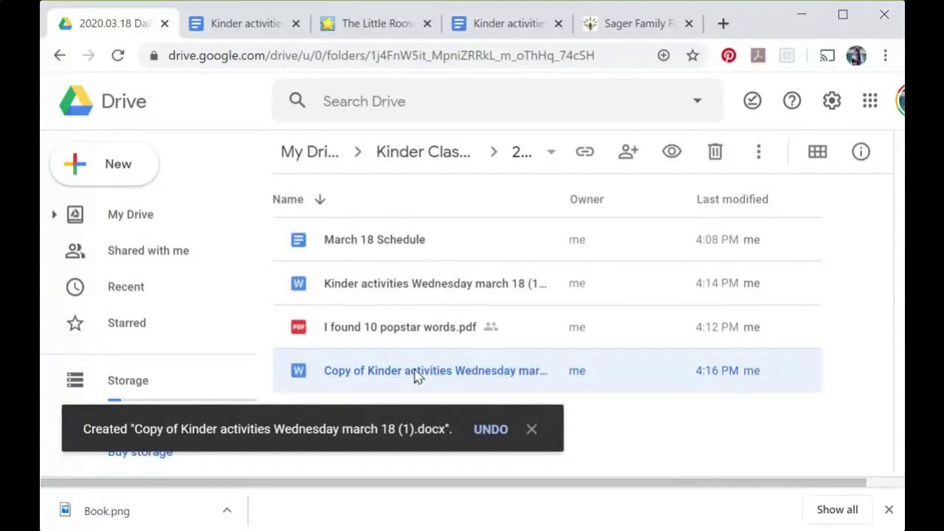
# - Rename the copy to 'Kinder Activities Friday March 20'
pyautogui.rightClick(417, 377)
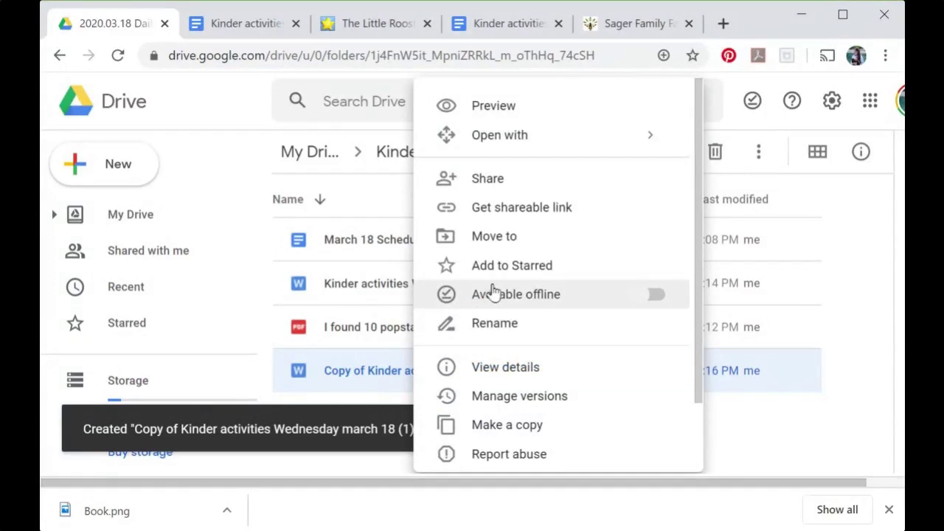
pyautogui.click(504, 332)
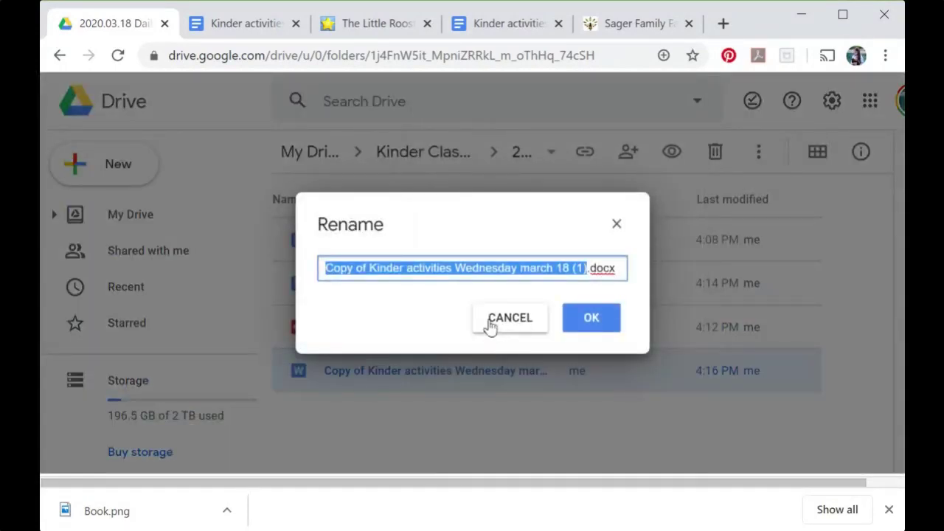
pyautogui.write('Kinder')
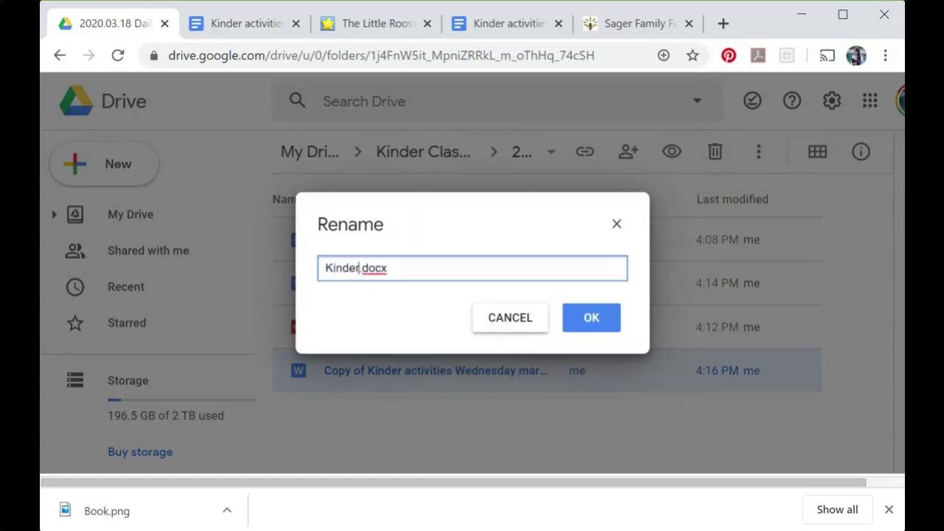
pyautogui.write(' Activities Friday Ma')
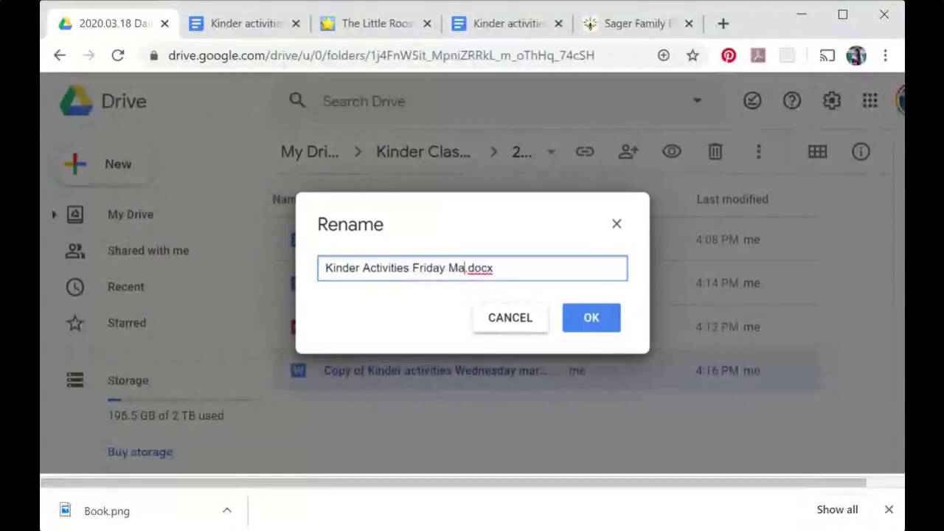
pyautogui.write('rch 20')
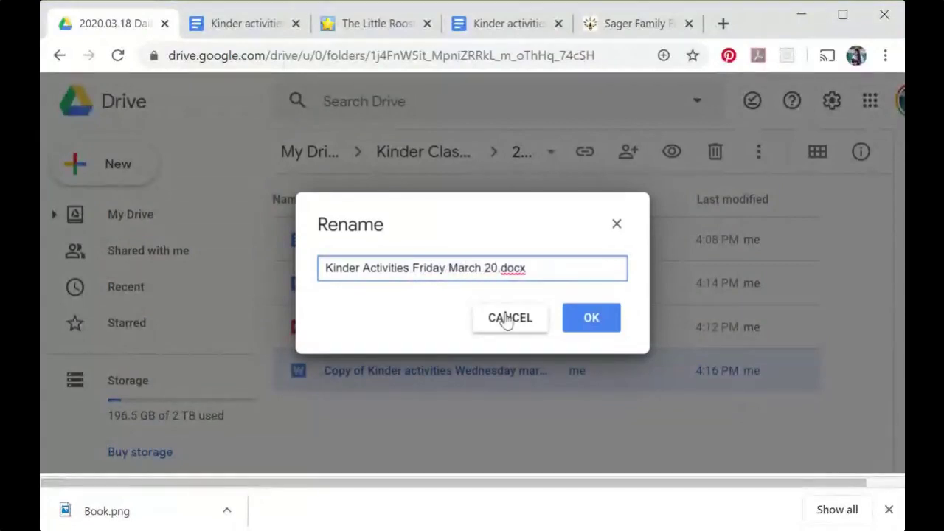
pyautogui.click(593, 318)
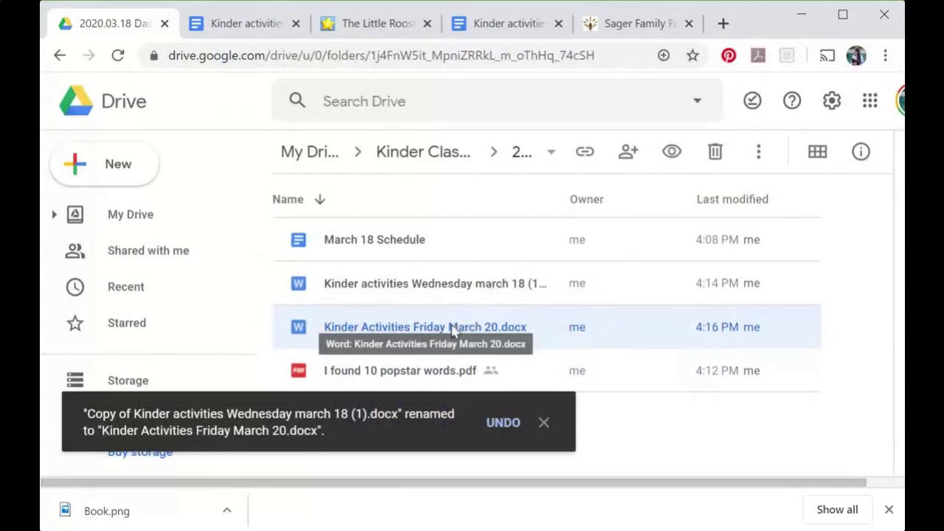
# - Move 'Kinder Activities Friday March 20' up into the Kinder Class Schedules folder and open that folder
pyautogui.moveTo(452, 329); pyautogui.dragTo(433, 162)
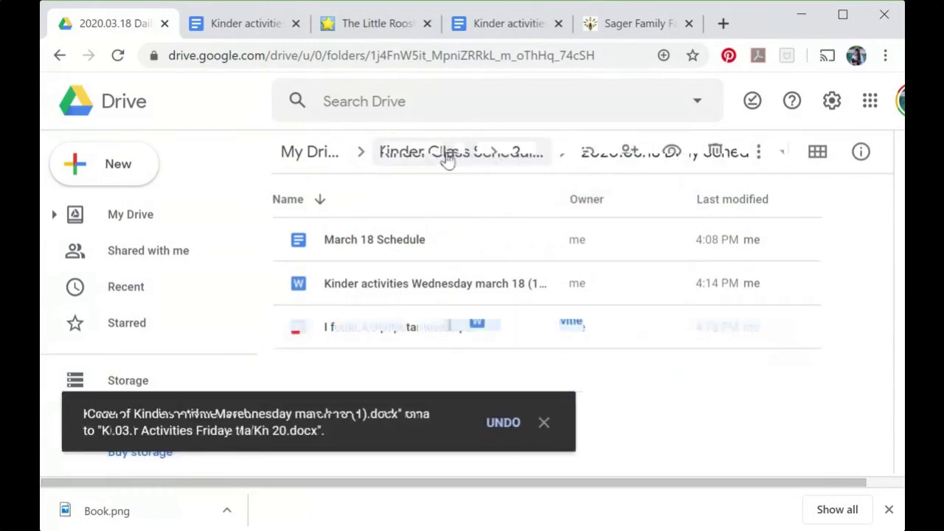
pyautogui.click(487, 157)
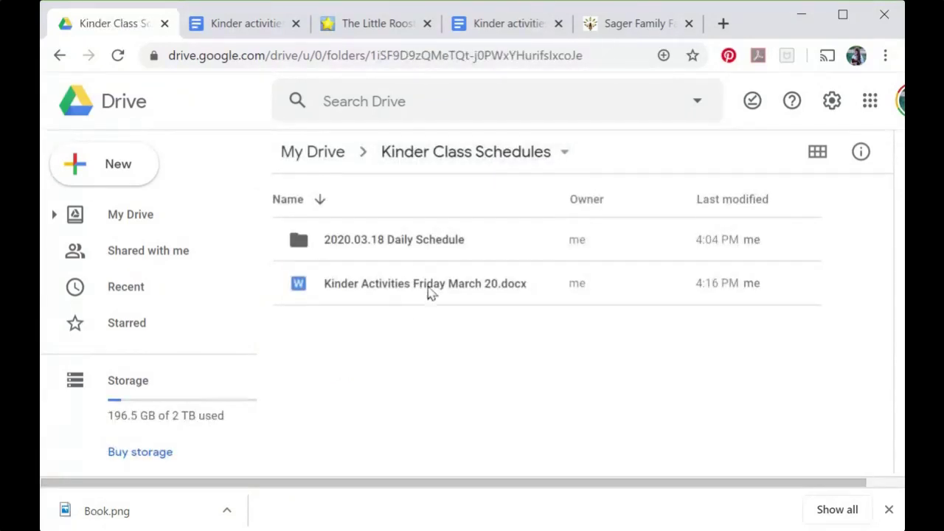